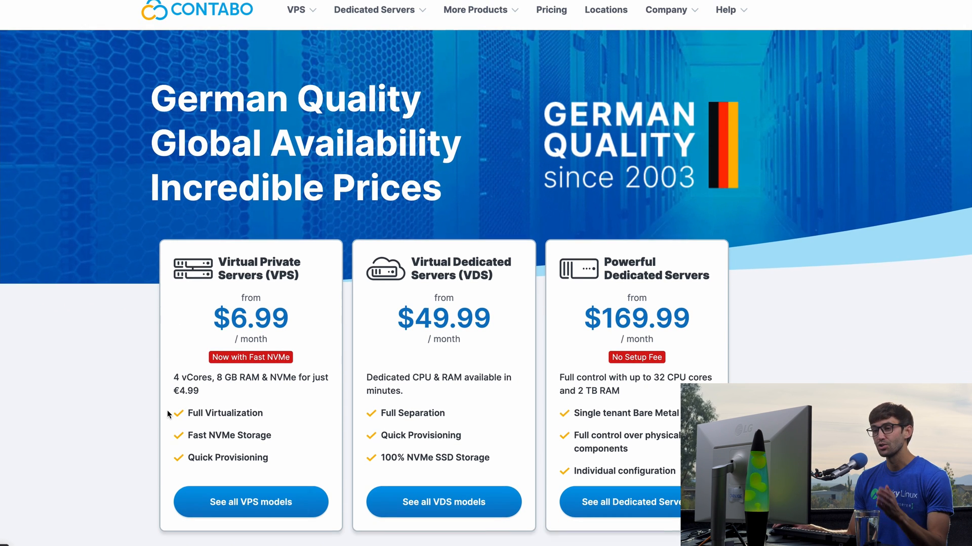
{"action": "scroll", "coordinate": [175, 353], "scroll_direction": "down", "scroll_amount": 1}
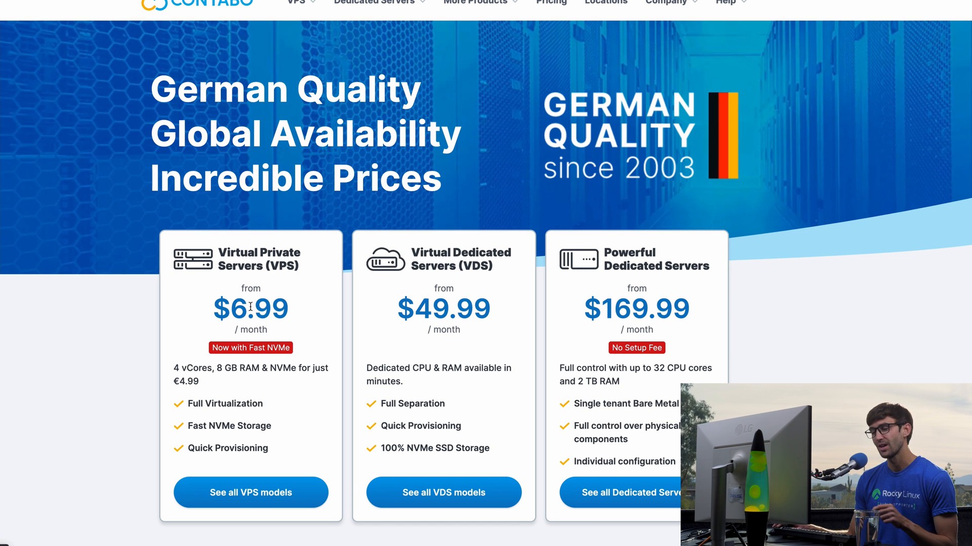
Show all VPS models and highlight the VPS S plan name.
{"action": "left_click", "coordinate": [244, 502]}
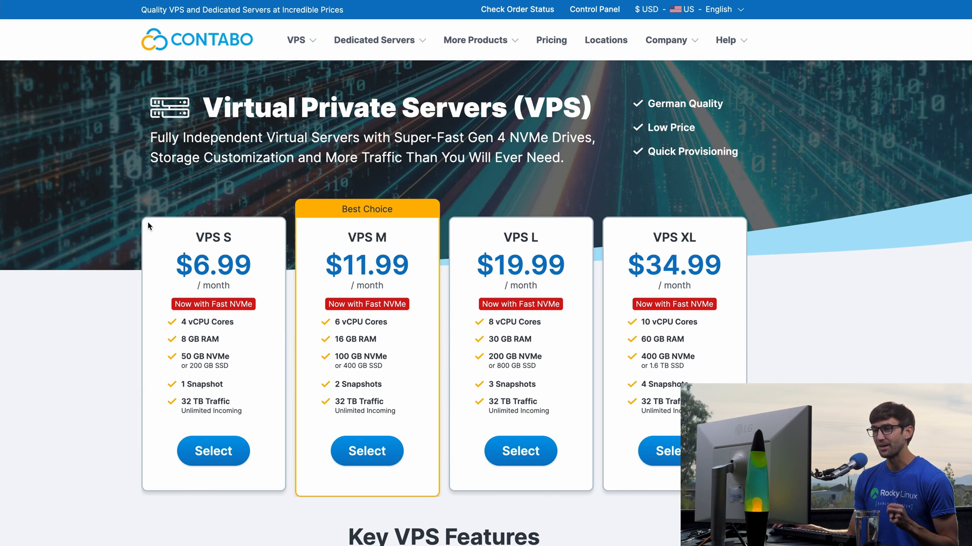
{"action": "left_click_drag", "start_coordinate": [189, 240], "coordinate": [234, 242]}
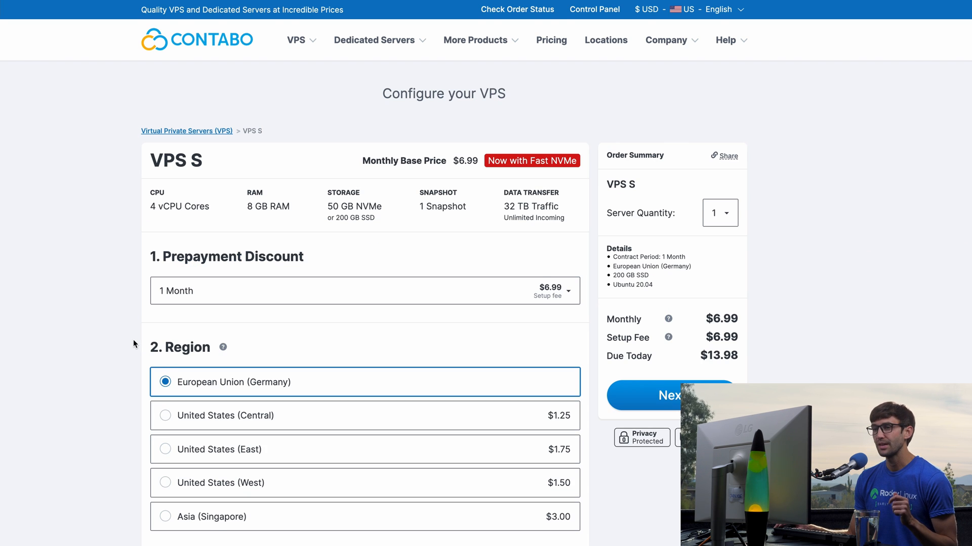
{"action": "scroll", "coordinate": [133, 347], "scroll_direction": "down", "scroll_amount": 1}
{"action": "scroll", "coordinate": [133, 347], "scroll_direction": "down", "scroll_amount": 1}
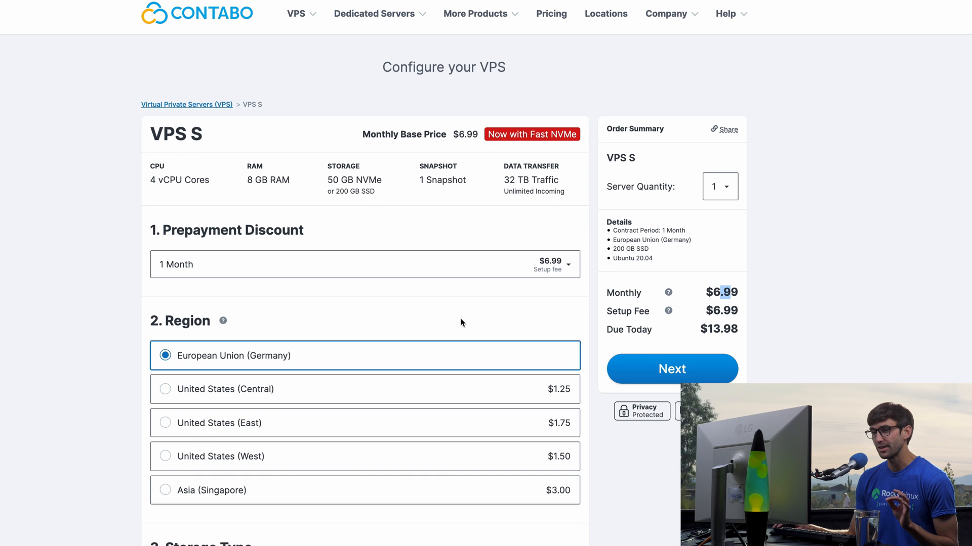
Try the 12 Months prepayment period, then switch back to 1 Month.
{"action": "left_click", "coordinate": [425, 264]}
{"action": "left_click", "coordinate": [239, 410]}
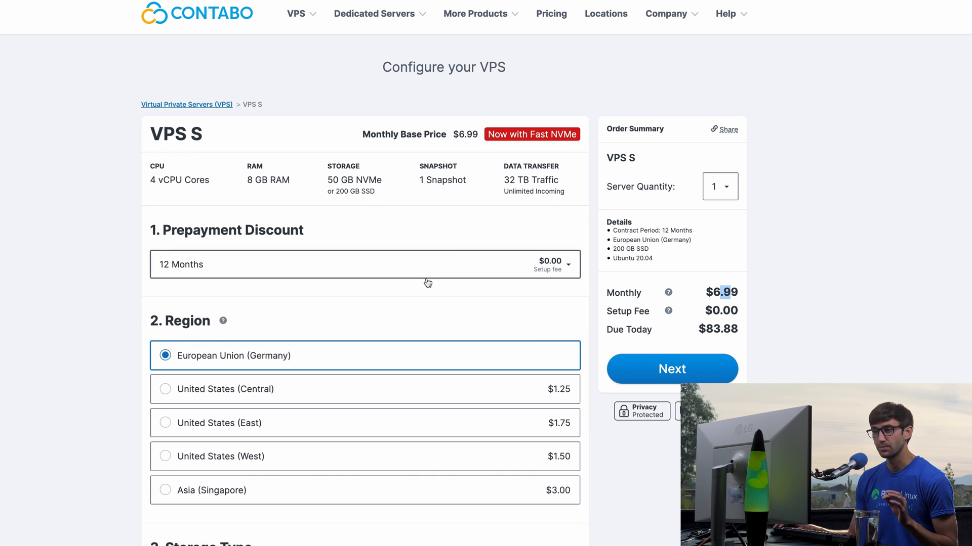
{"action": "left_click", "coordinate": [448, 263]}
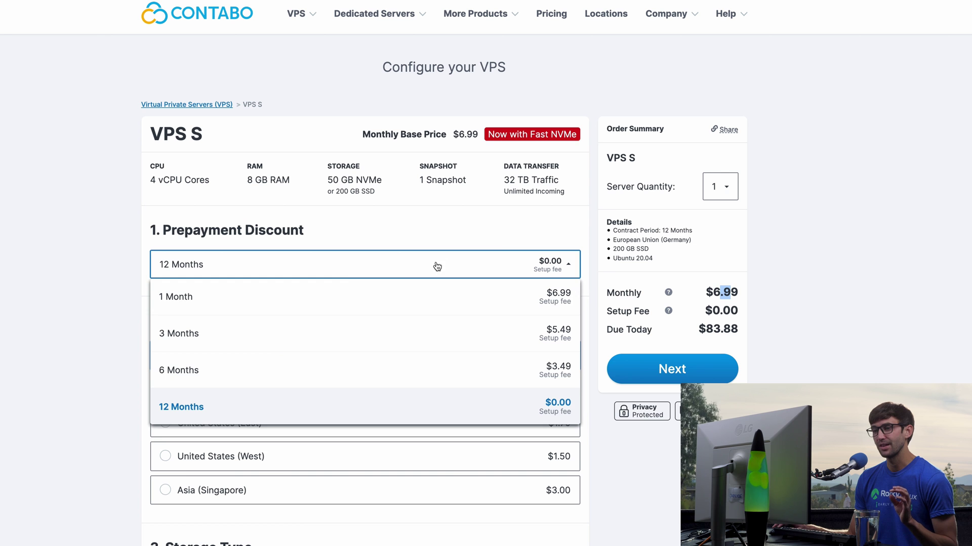
{"action": "left_click", "coordinate": [328, 293]}
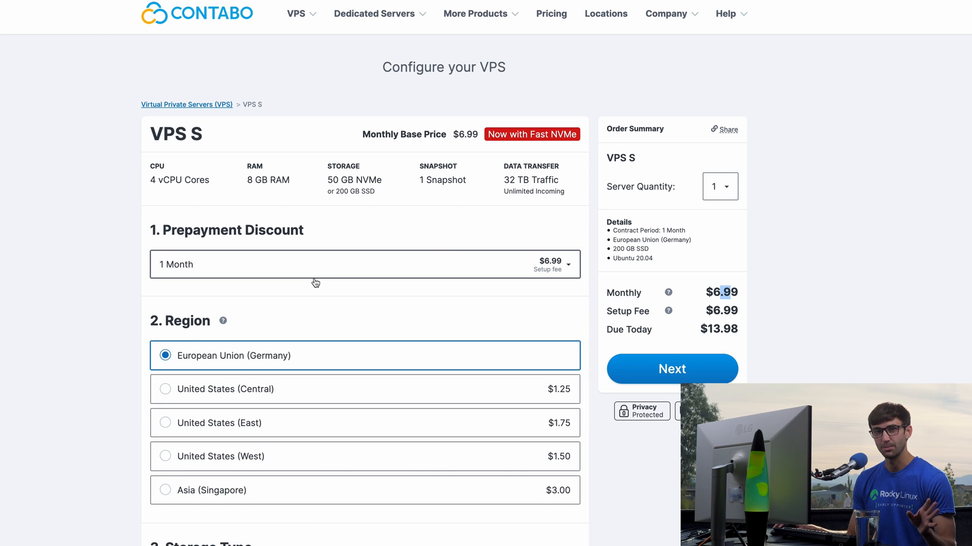
{"action": "scroll", "coordinate": [293, 285], "scroll_direction": "down", "scroll_amount": 1}
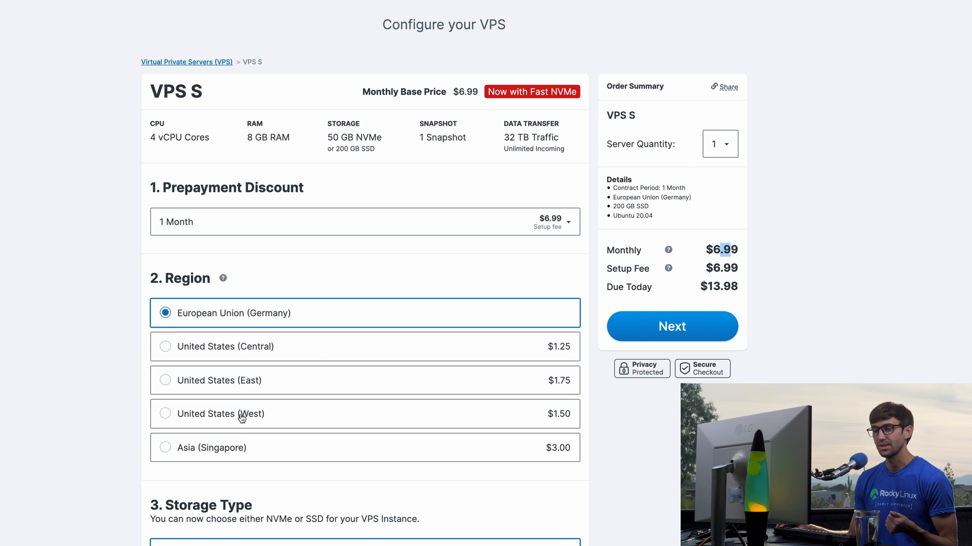
{"action": "scroll", "coordinate": [242, 425], "scroll_direction": "down", "scroll_amount": 3}
{"action": "scroll", "coordinate": [242, 433], "scroll_direction": "down", "scroll_amount": 3}
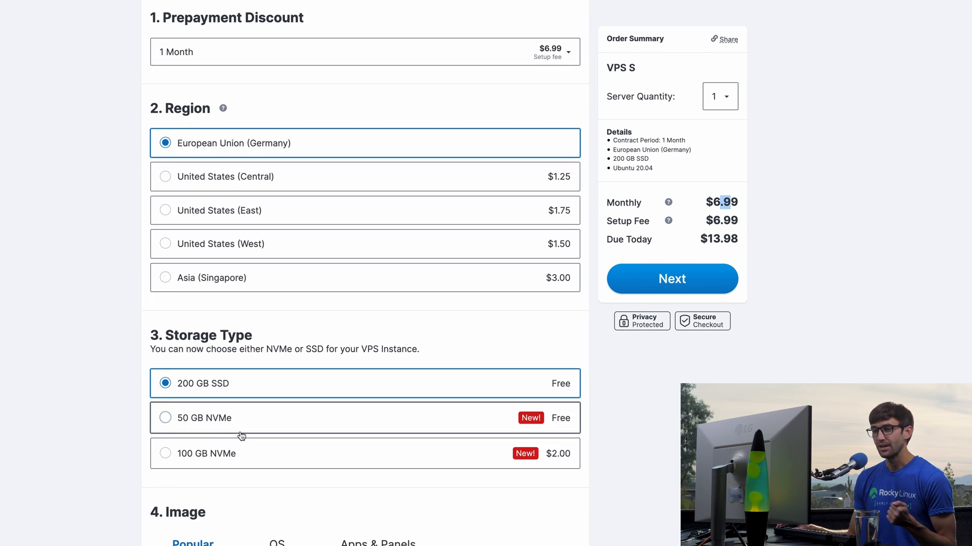
{"action": "scroll", "coordinate": [242, 436], "scroll_direction": "down", "scroll_amount": 1}
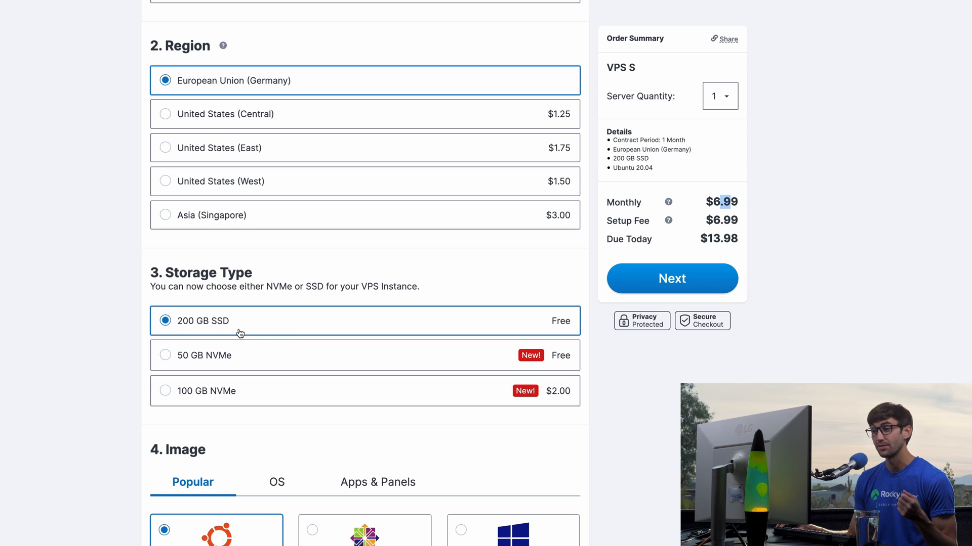
{"action": "scroll", "coordinate": [237, 335], "scroll_direction": "down", "scroll_amount": 3}
{"action": "scroll", "coordinate": [238, 335], "scroll_direction": "down", "scroll_amount": 2}
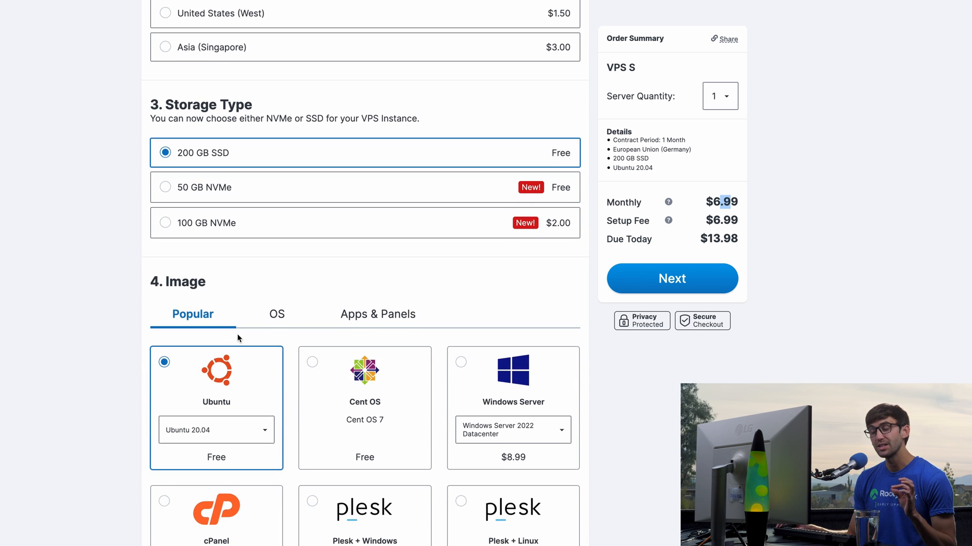
{"action": "scroll", "coordinate": [238, 335], "scroll_direction": "down", "scroll_amount": 2}
{"action": "scroll", "coordinate": [237, 334], "scroll_direction": "down", "scroll_amount": 1}
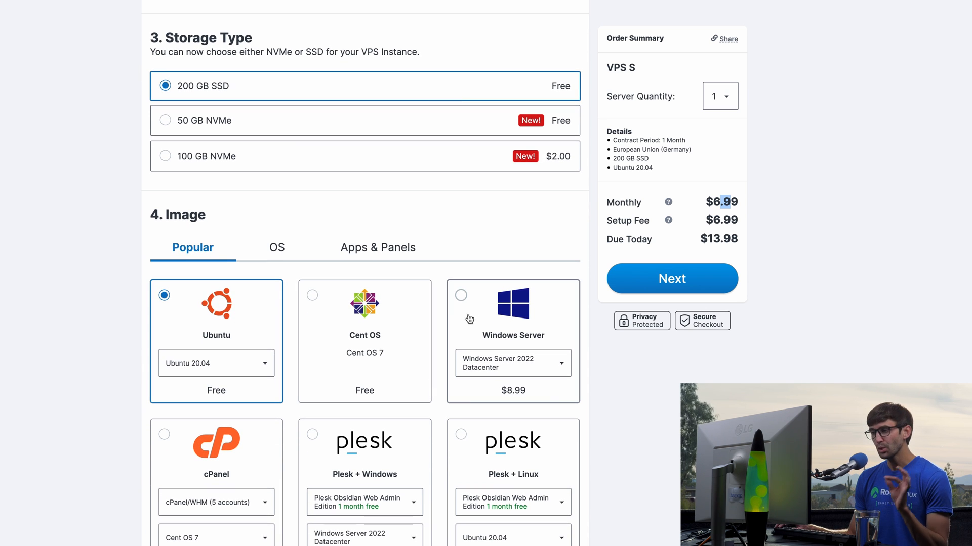
Choose Windows Server as the image, keeping Windows Server 2022 Datacenter as the version.
{"action": "left_click", "coordinate": [558, 365]}
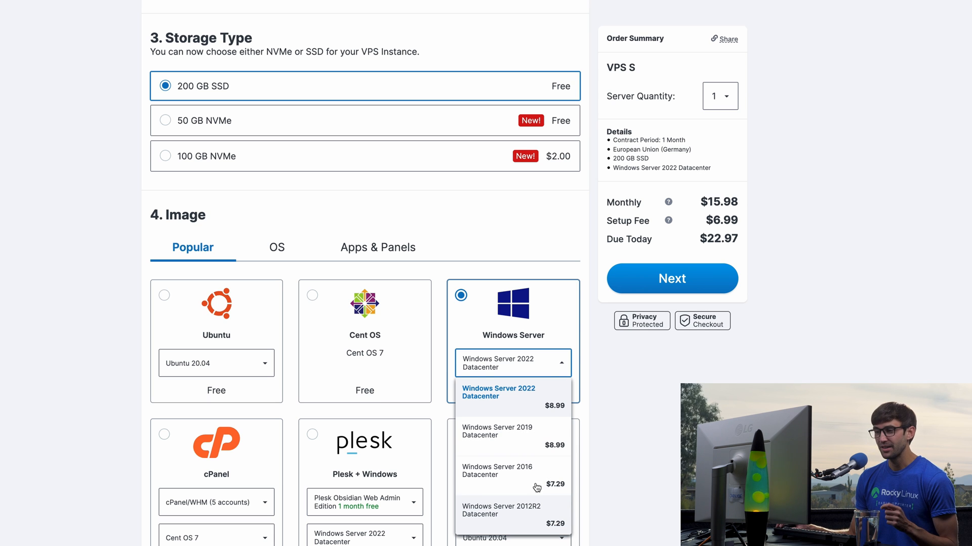
{"action": "left_click", "coordinate": [522, 392]}
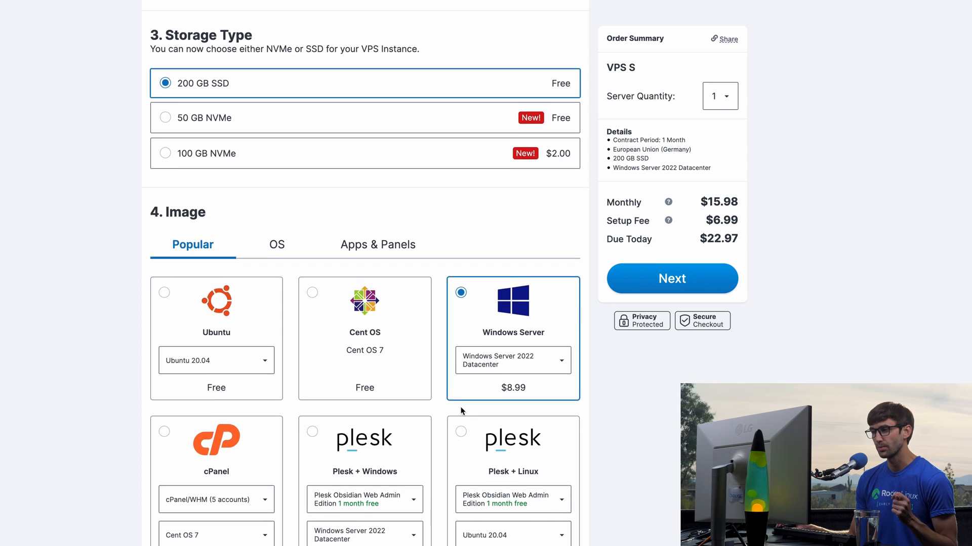
{"action": "scroll", "coordinate": [461, 411], "scroll_direction": "down", "scroll_amount": 3}
{"action": "scroll", "coordinate": [460, 411], "scroll_direction": "down", "scroll_amount": 3}
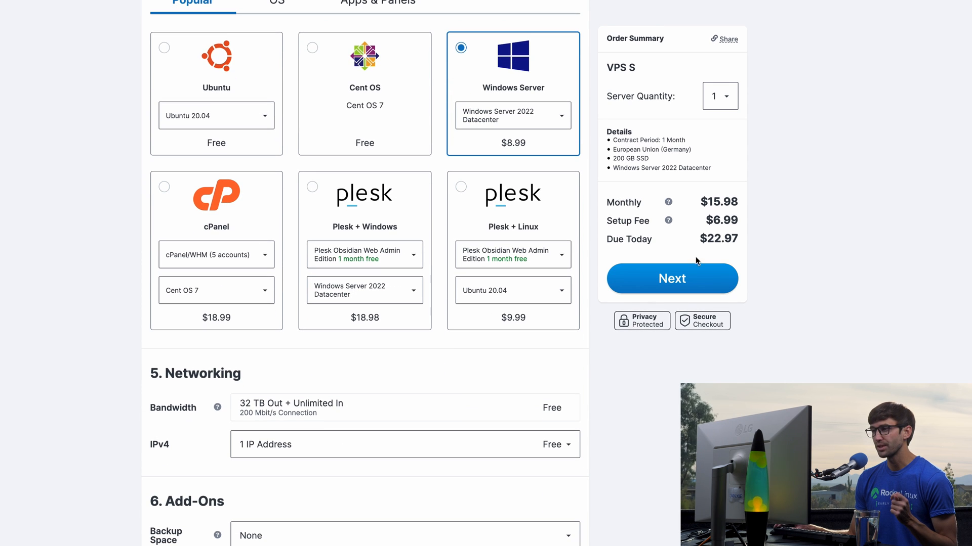
Review the $15.98 monthly price, $6.99 setup fee and $22.97 due today.
{"action": "left_click_drag", "start_coordinate": [702, 199], "coordinate": [733, 199]}
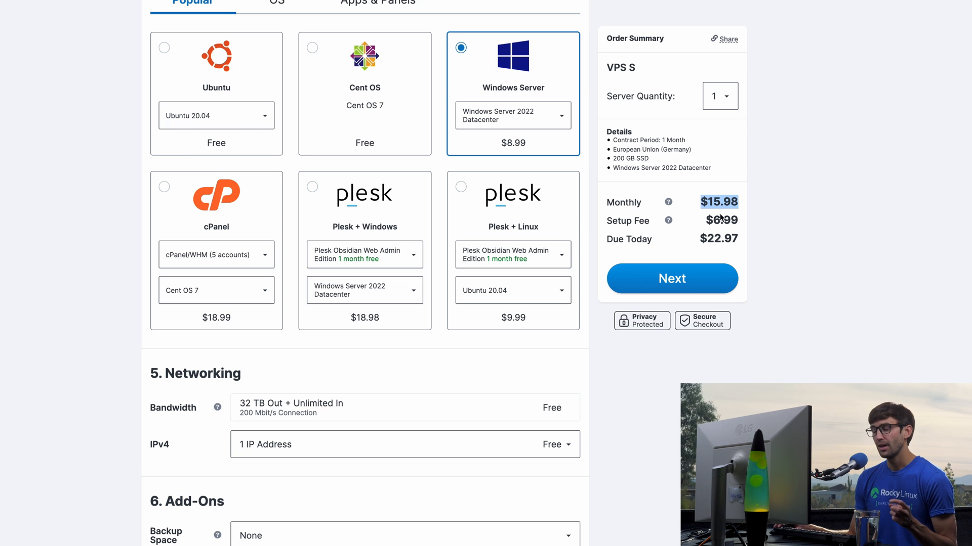
{"action": "left_click_drag", "start_coordinate": [706, 220], "coordinate": [737, 222]}
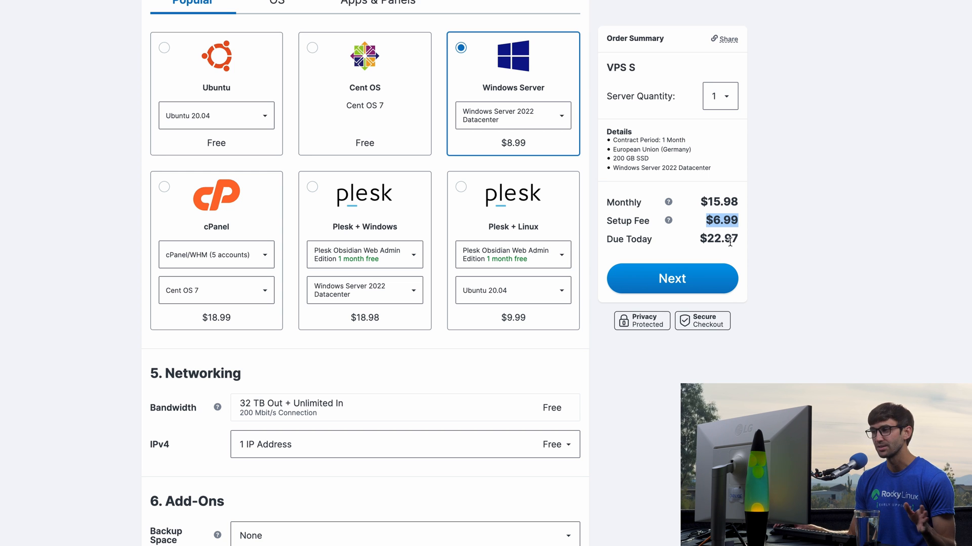
{"action": "scroll", "coordinate": [726, 304], "scroll_direction": "down", "scroll_amount": 2}
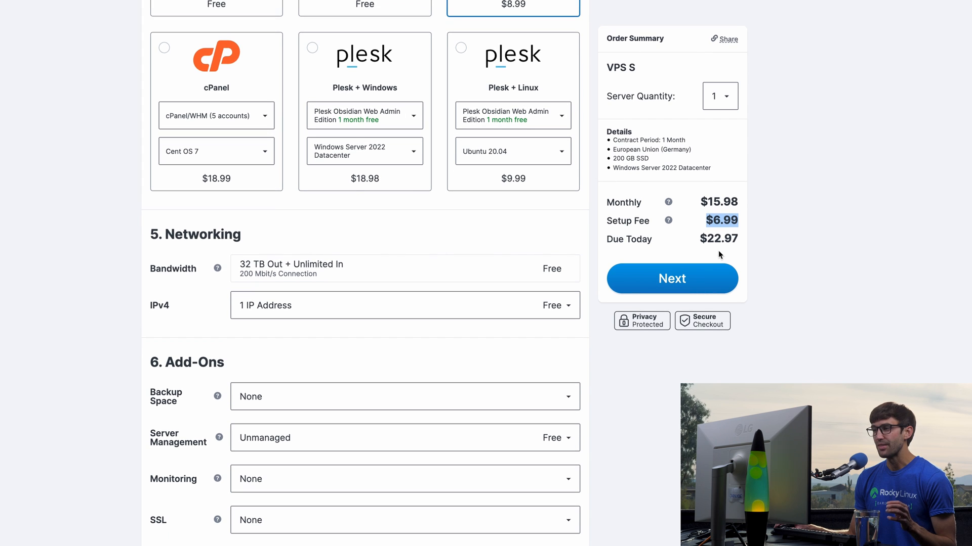
{"action": "left_click_drag", "start_coordinate": [707, 239], "coordinate": [735, 240]}
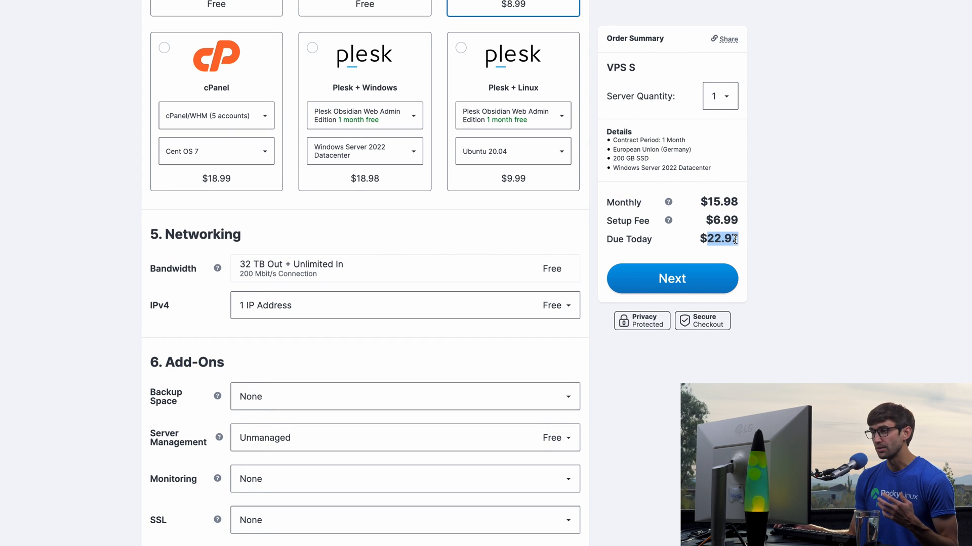
{"action": "scroll", "coordinate": [470, 273], "scroll_direction": "down", "scroll_amount": 1}
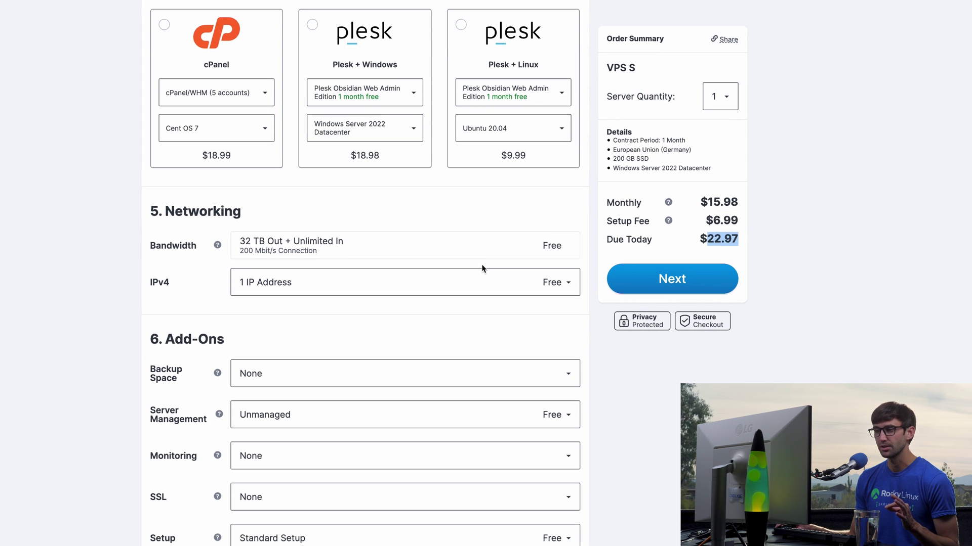
{"action": "left_click", "coordinate": [701, 202]}
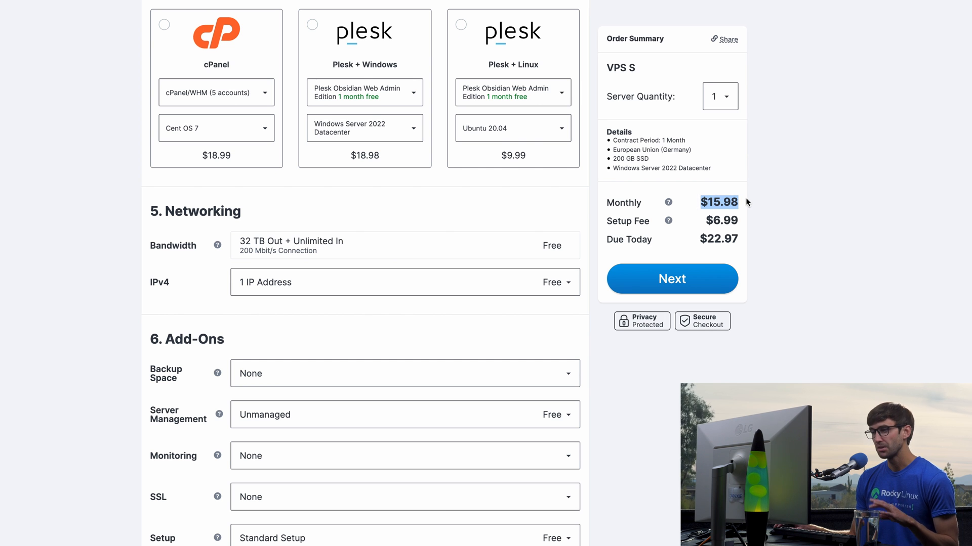
{"action": "scroll", "coordinate": [269, 239], "scroll_direction": "down", "scroll_amount": 1}
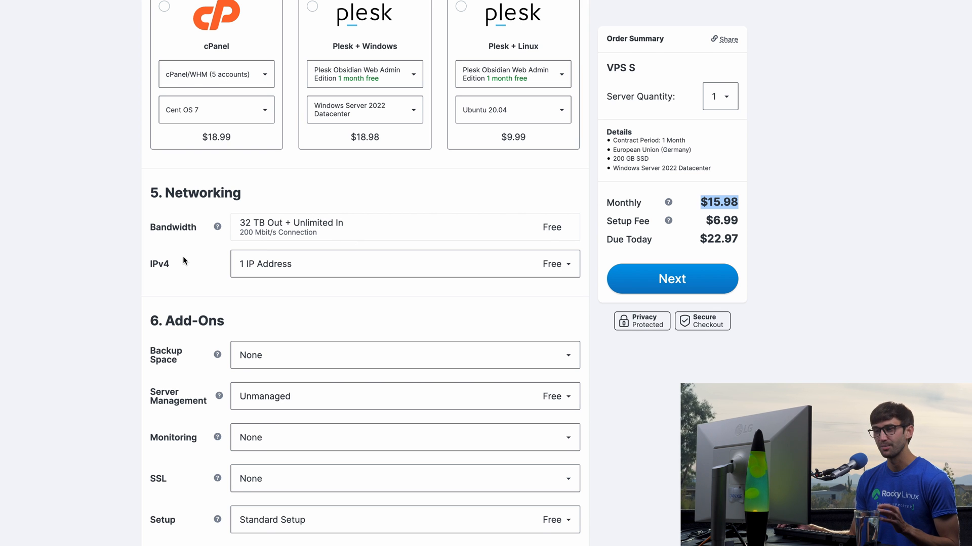
{"action": "scroll", "coordinate": [183, 256], "scroll_direction": "down", "scroll_amount": 1}
{"action": "scroll", "coordinate": [280, 230], "scroll_direction": "down", "scroll_amount": 1}
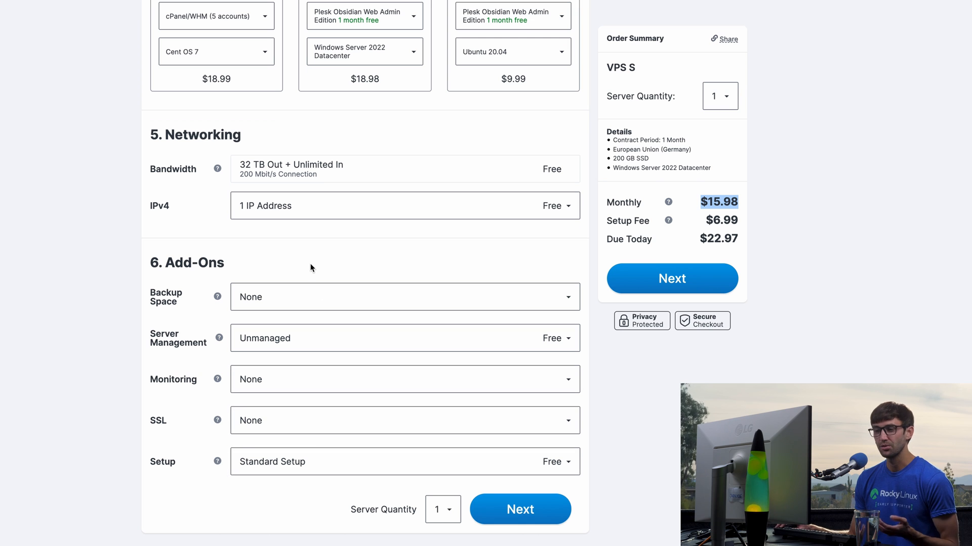
{"action": "scroll", "coordinate": [154, 303], "scroll_direction": "down", "scroll_amount": 1}
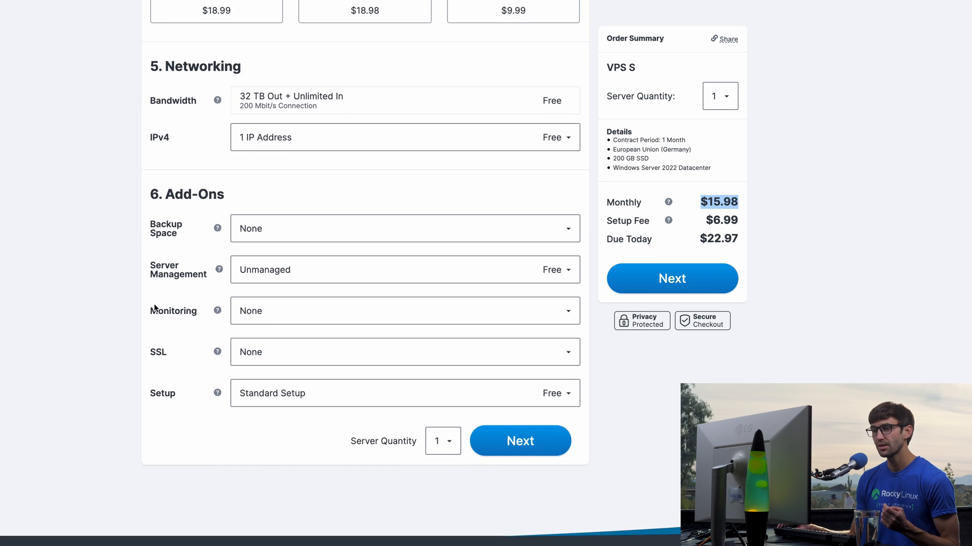
{"action": "scroll", "coordinate": [167, 327], "scroll_direction": "down", "scroll_amount": 2}
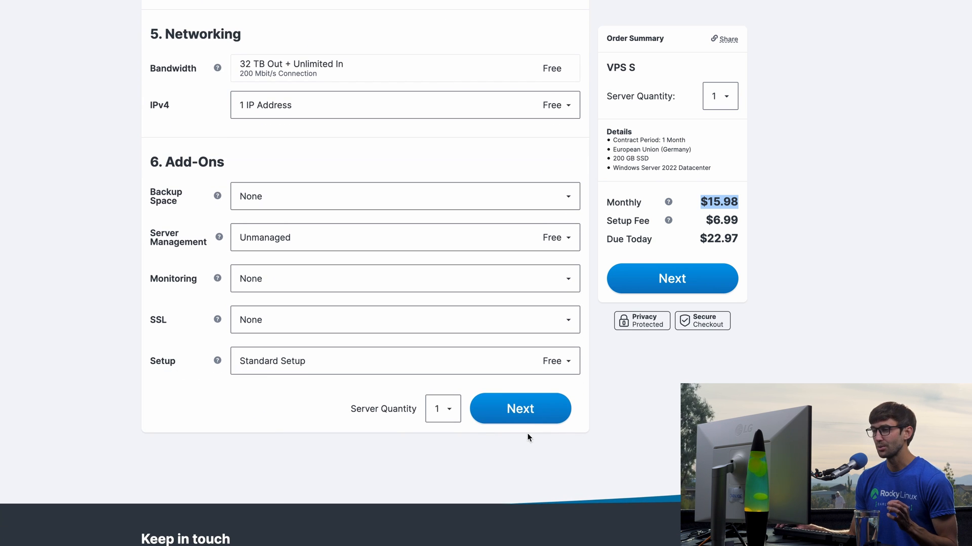
Continue to the order summary, check the Windows Server 2022 line and $15.98 total, then Order & Pay.
{"action": "left_click", "coordinate": [532, 412]}
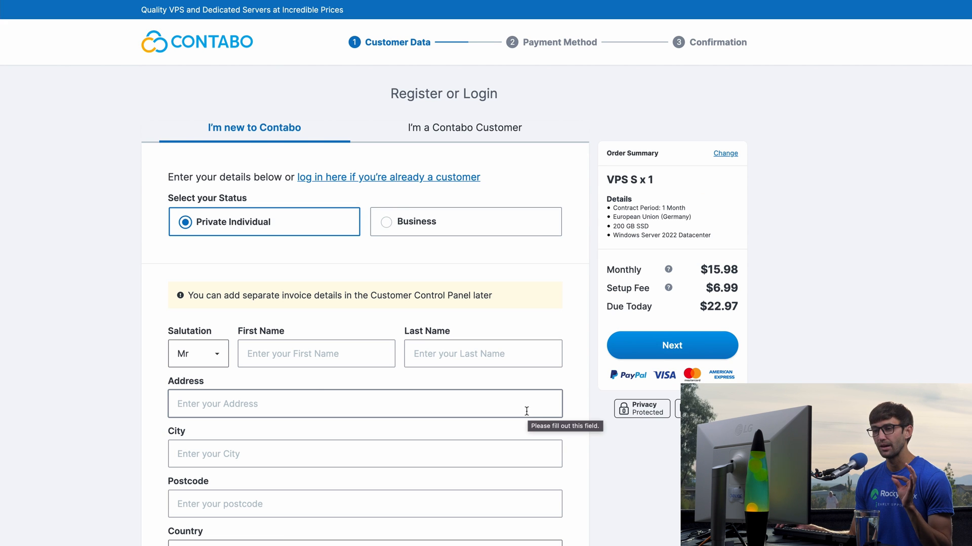
{"action": "scroll", "coordinate": [513, 412], "scroll_direction": "down", "scroll_amount": 5}
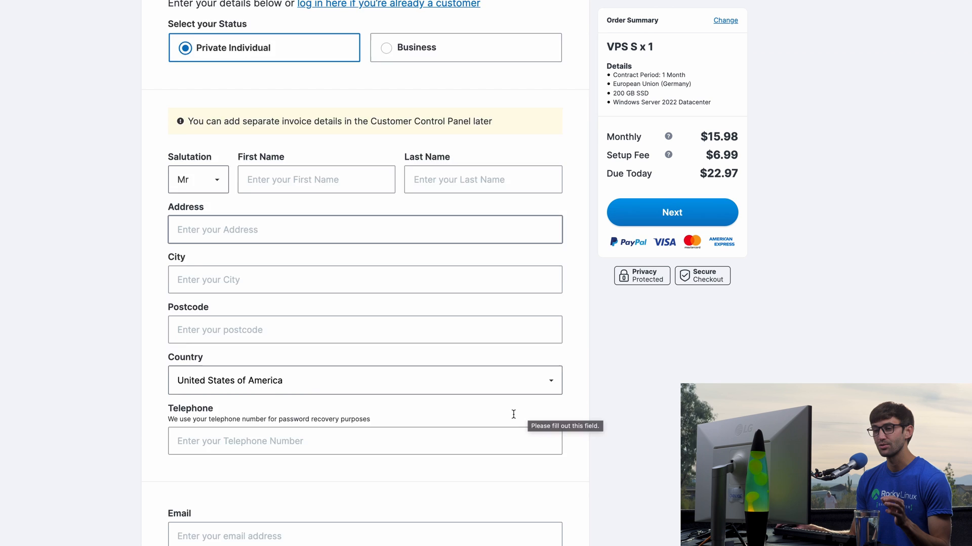
{"action": "scroll", "coordinate": [514, 413], "scroll_direction": "down", "scroll_amount": 3}
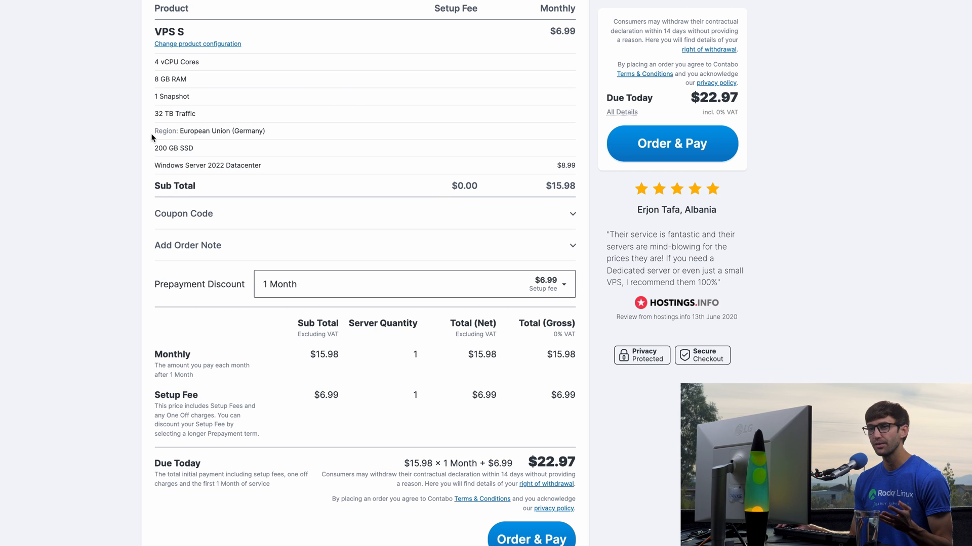
{"action": "left_click_drag", "start_coordinate": [157, 165], "coordinate": [232, 168]}
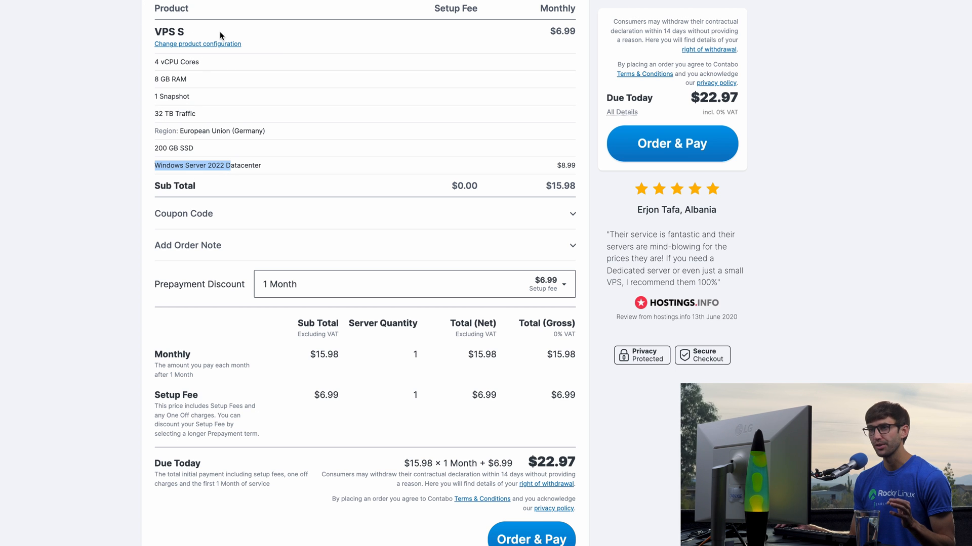
{"action": "scroll", "coordinate": [282, 125], "scroll_direction": "down", "scroll_amount": 1}
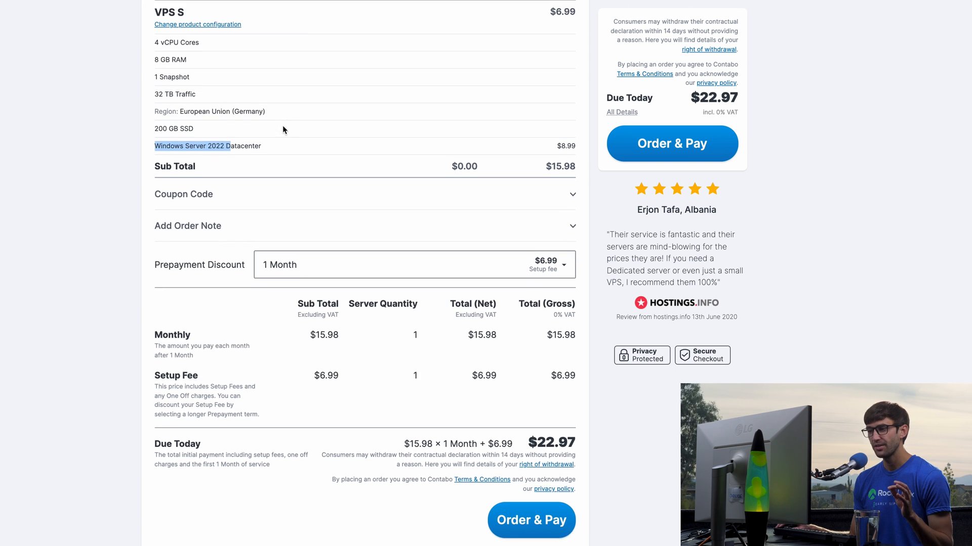
{"action": "left_click_drag", "start_coordinate": [403, 431], "coordinate": [437, 433]}
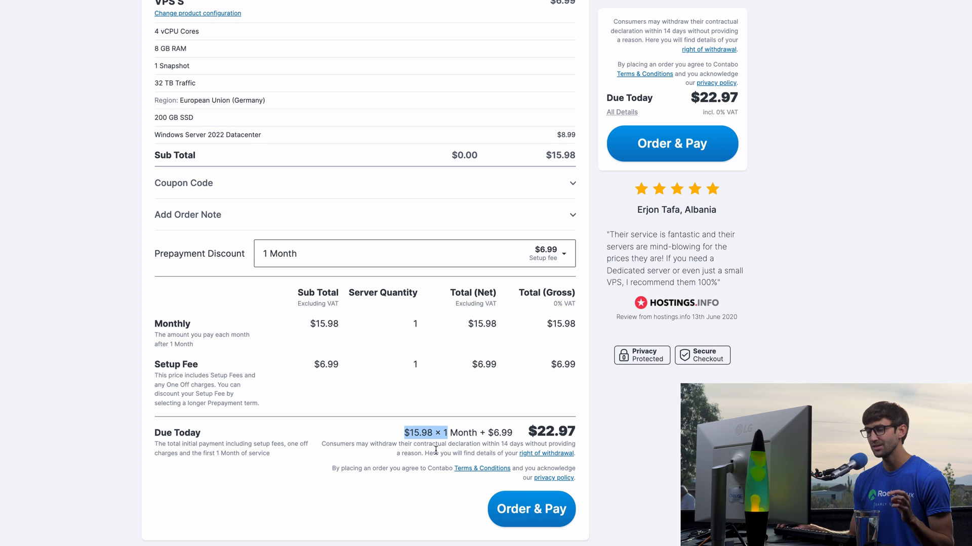
{"action": "left_click", "coordinate": [455, 535]}
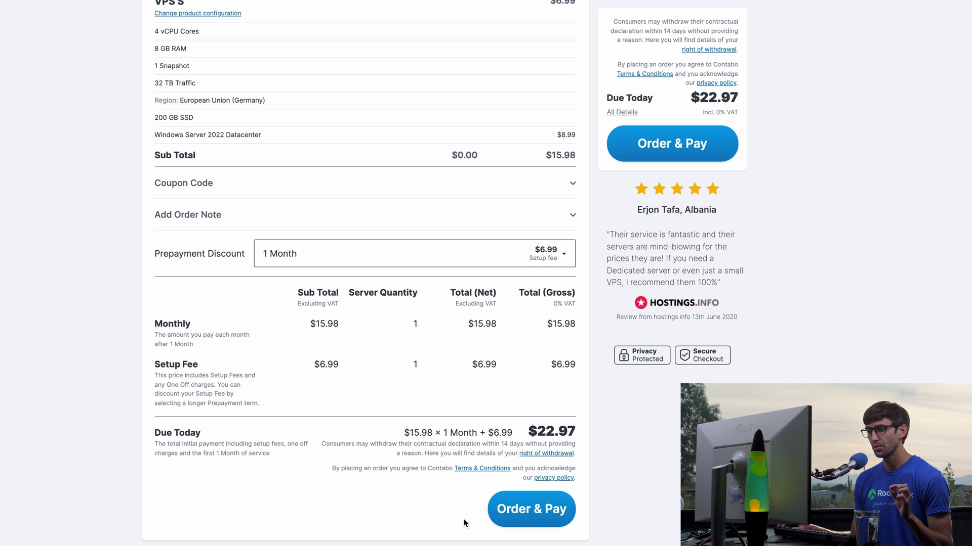
{"action": "left_click", "coordinate": [521, 515]}
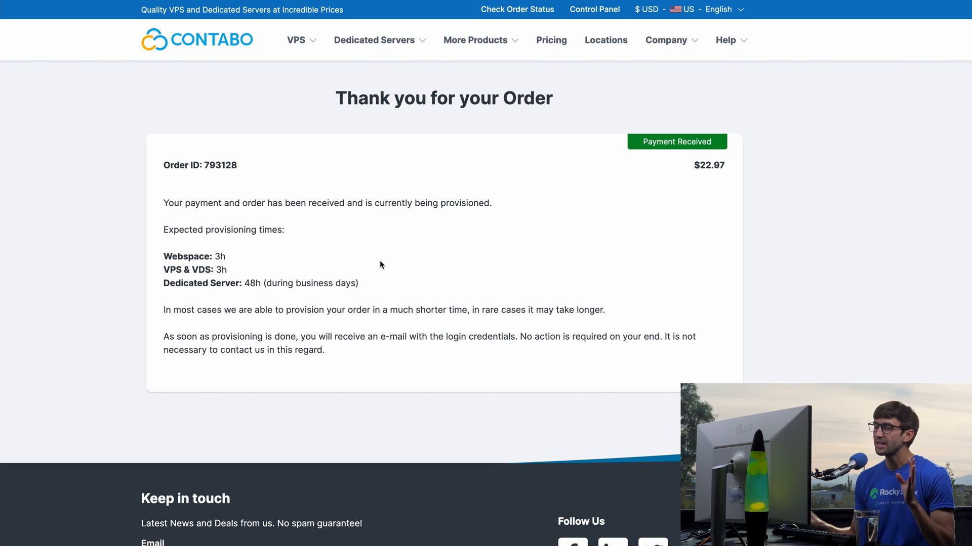
Highlight the VPS provisioning time on the thank-you page.
{"action": "double_click", "coordinate": [177, 266]}
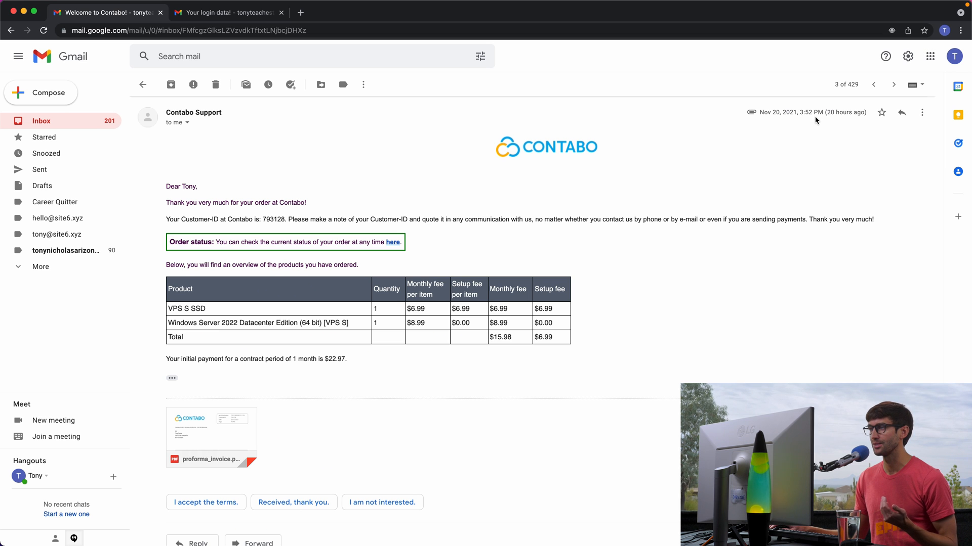
Switch to the 'Your login data!' email with the VPS login details.
{"action": "left_click", "coordinate": [228, 12]}
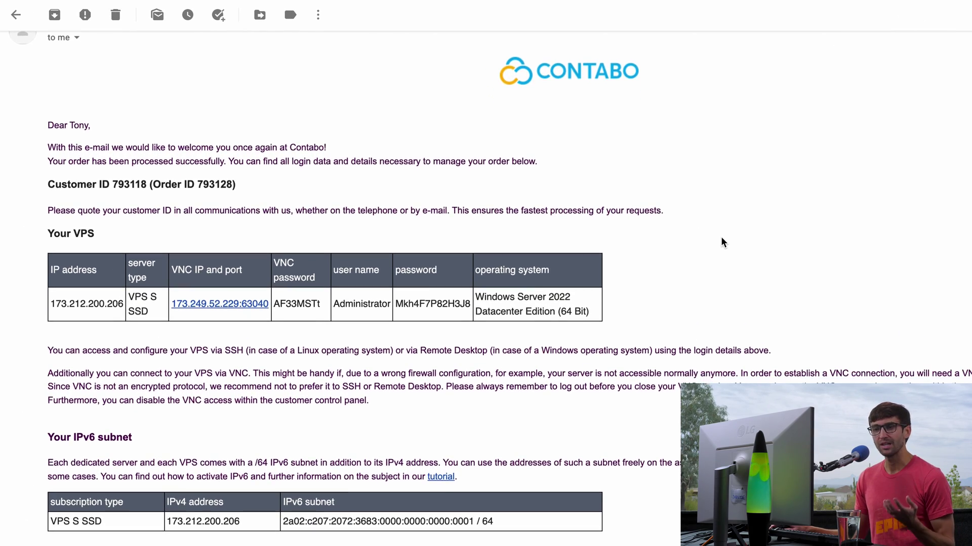
{"action": "scroll", "coordinate": [720, 236], "scroll_direction": "down", "scroll_amount": 1}
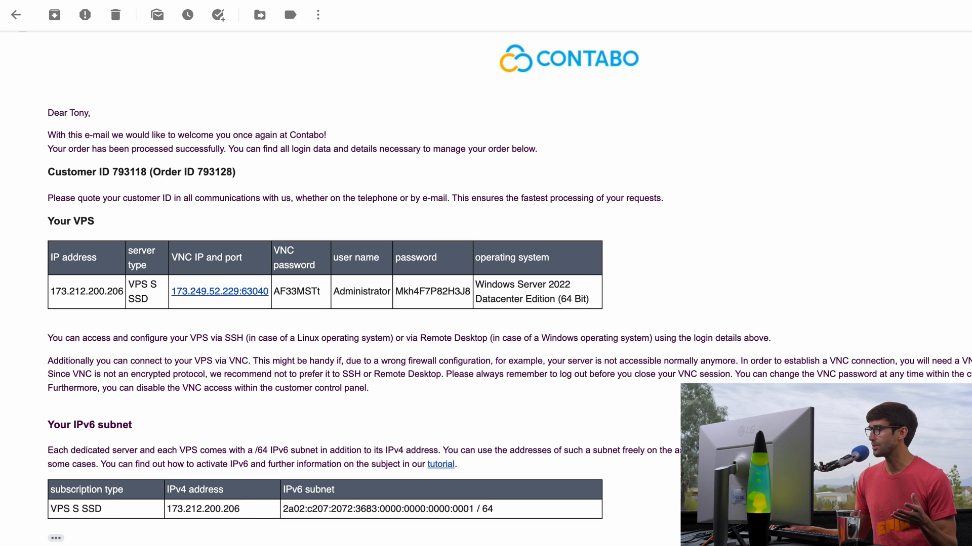
Search the Mac App Store for 'windows remote desktop', view Microsoft Remote Desktop, then close the store.
{"action": "key", "text": "super+space"}
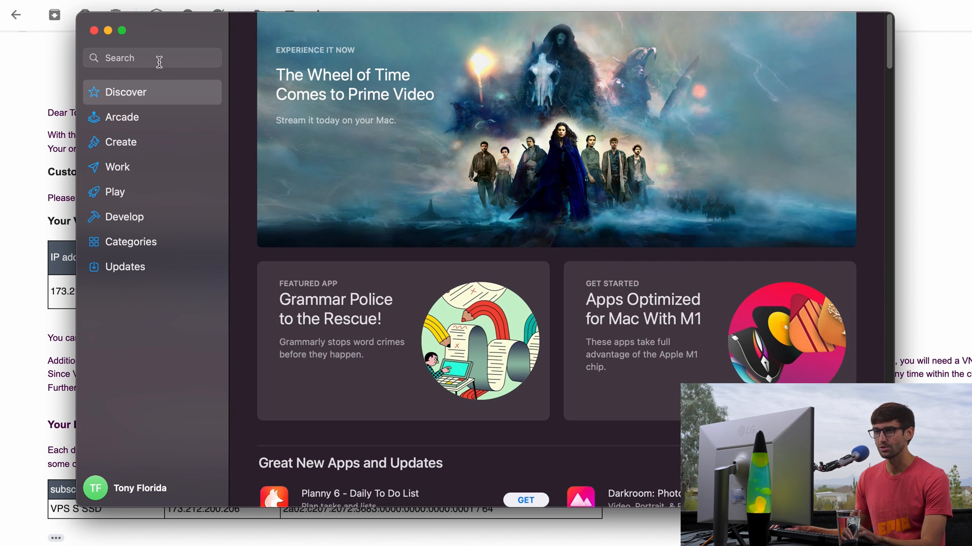
{"action": "left_click", "coordinate": [160, 59]}
{"action": "type", "text": "windows rem"}
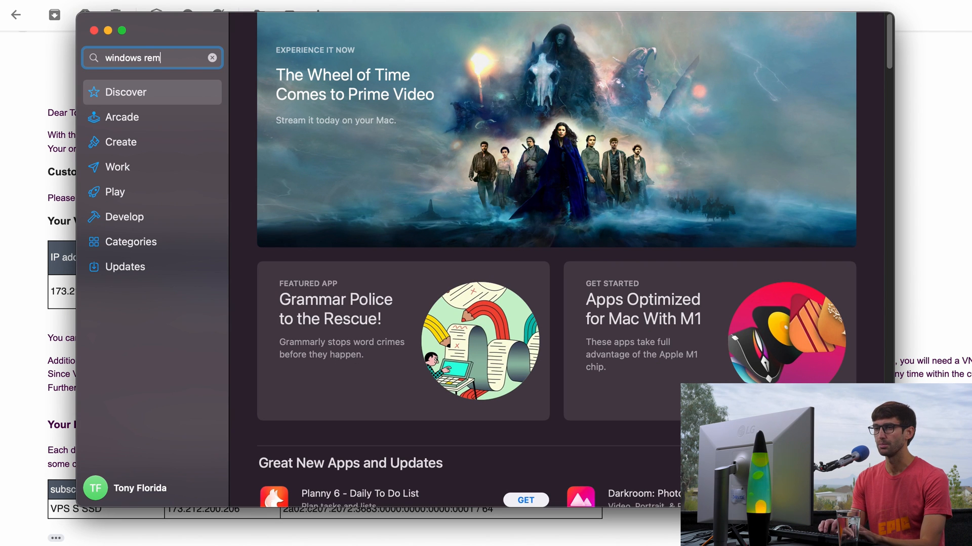
{"action": "type", "text": "ote"}
{"action": "left_click", "coordinate": [152, 80]}
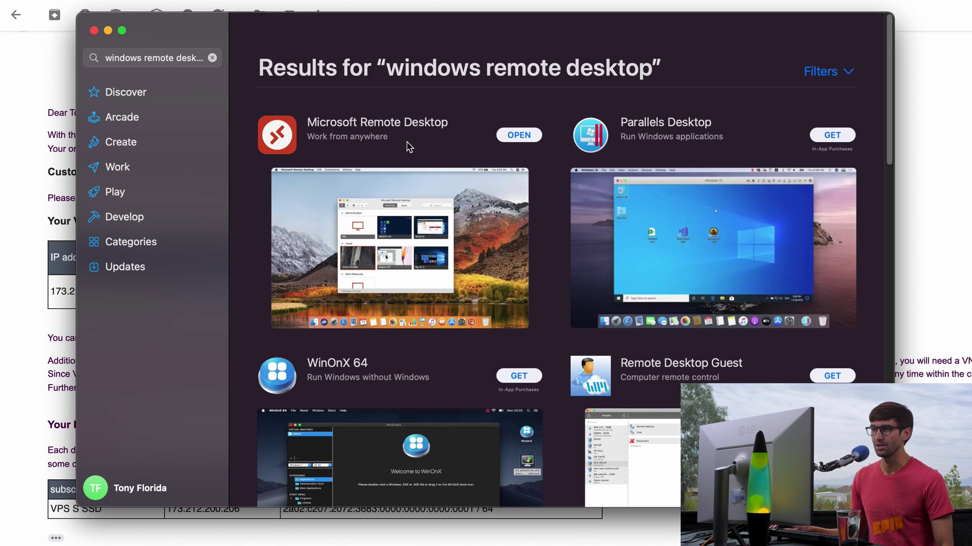
{"action": "left_click", "coordinate": [403, 128]}
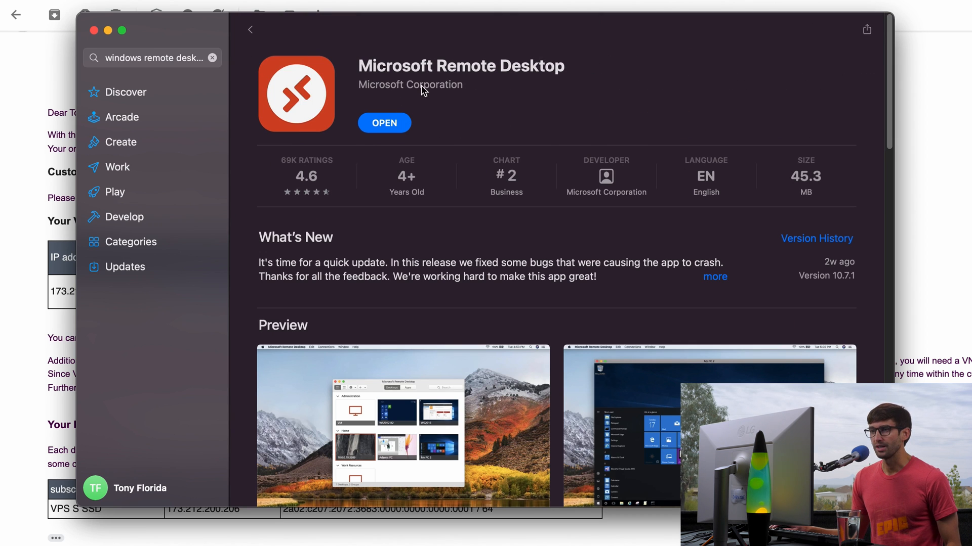
{"action": "left_click", "coordinate": [95, 31]}
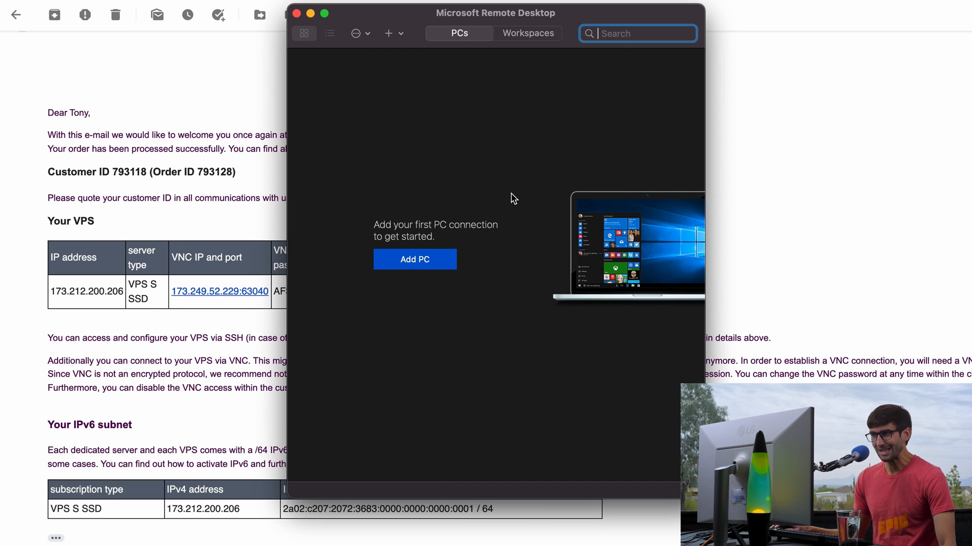
Add a new PC and paste the IP 173.212.200.206 from the email as its PC name.
{"action": "left_click", "coordinate": [427, 260]}
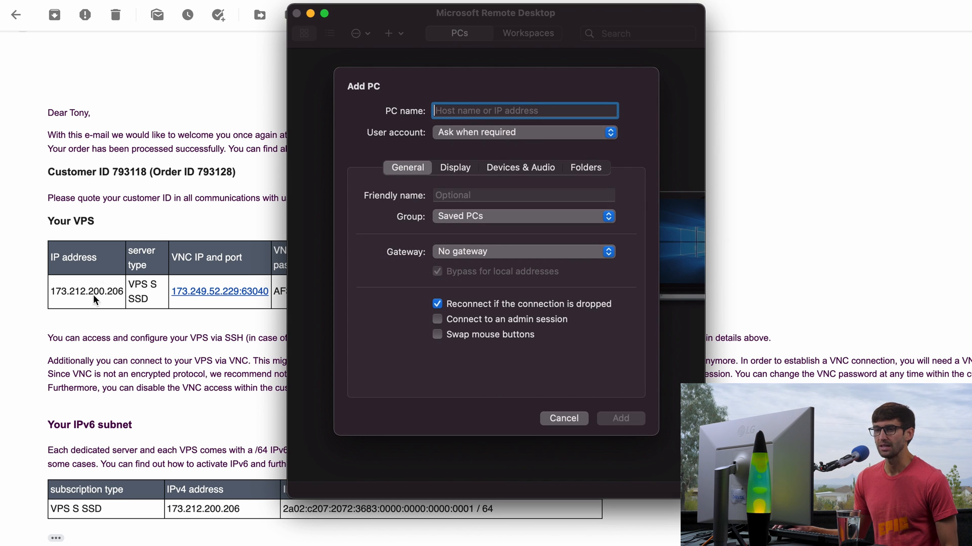
{"action": "left_click", "coordinate": [310, 13]}
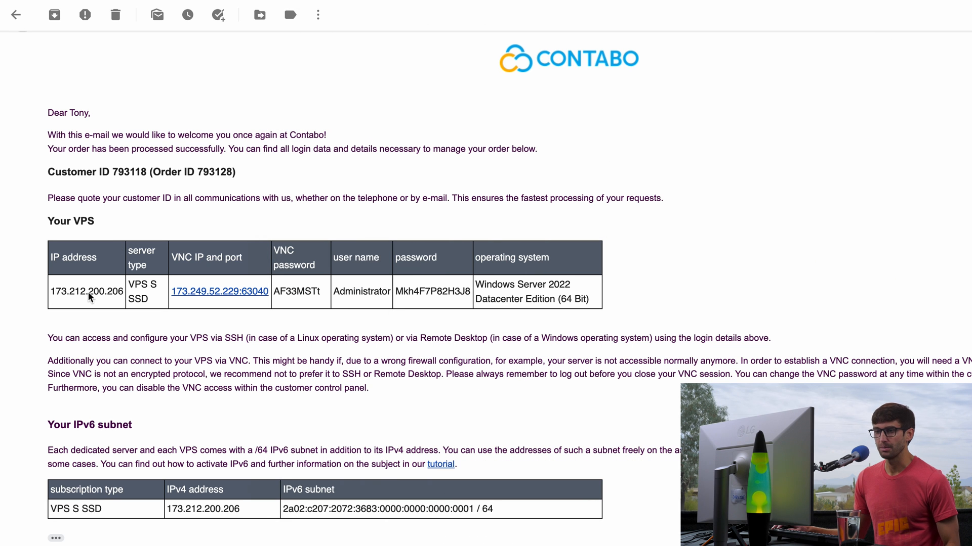
{"action": "double_click", "coordinate": [87, 294]}
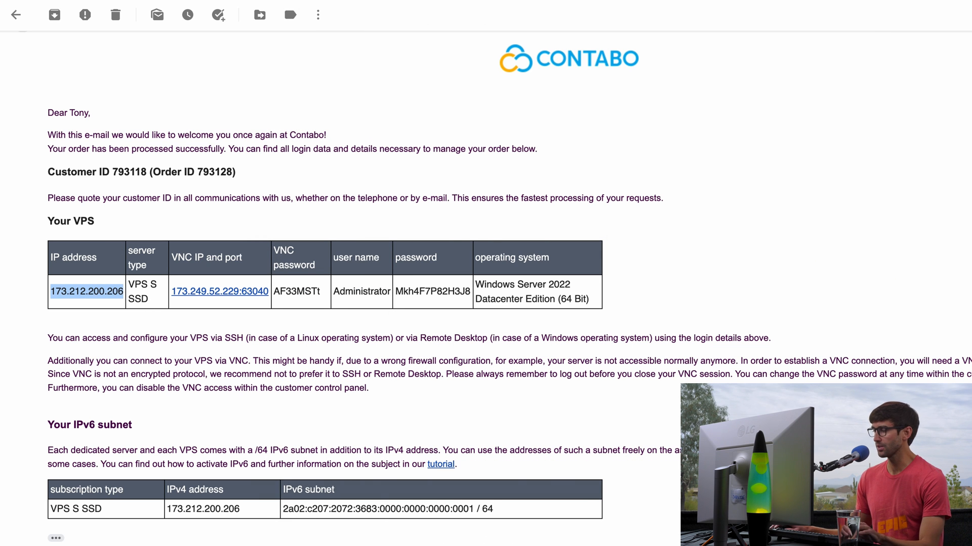
{"action": "key", "text": "super+c"}
{"action": "key", "text": "super+Tab"}
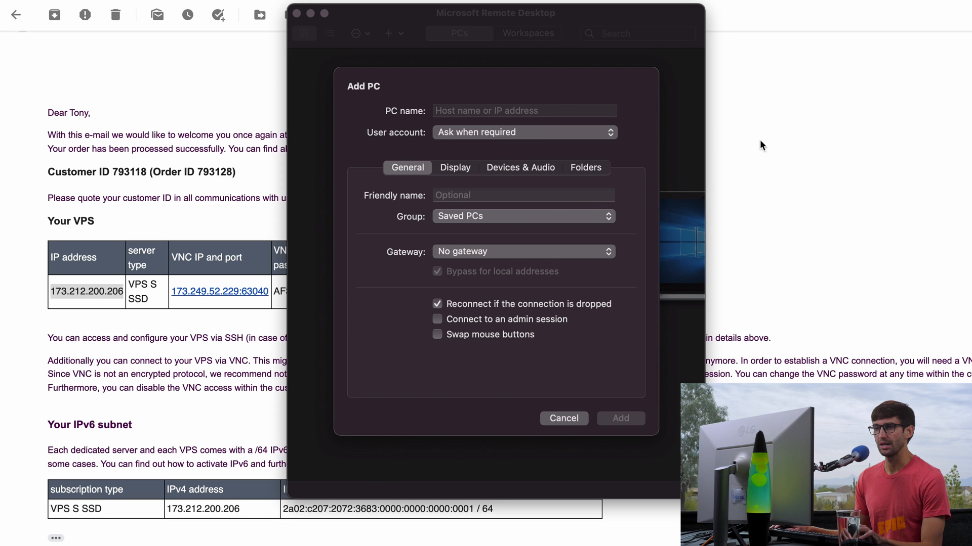
{"action": "left_click", "coordinate": [508, 113]}
{"action": "key", "text": "super+v"}
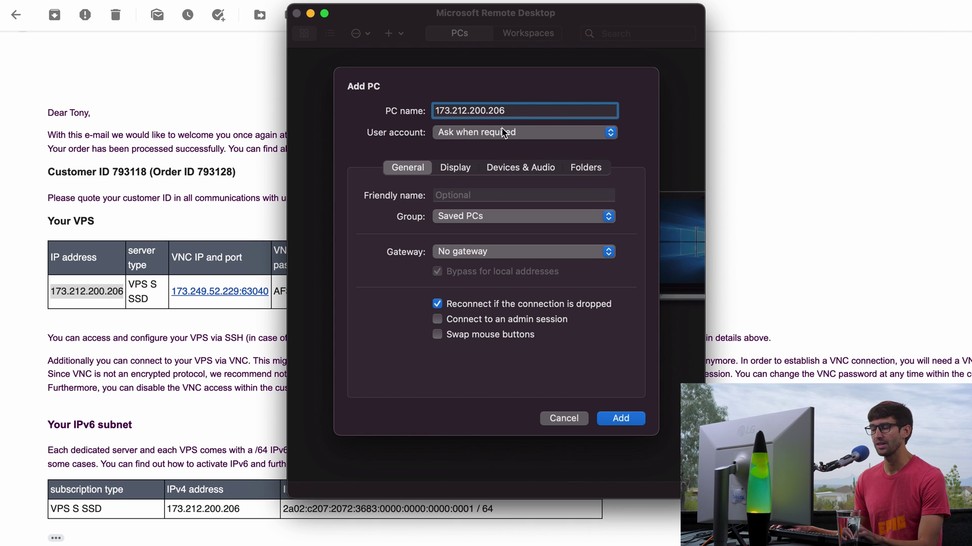
Choose Add User Account from the User account dropdown.
{"action": "left_click", "coordinate": [500, 131]}
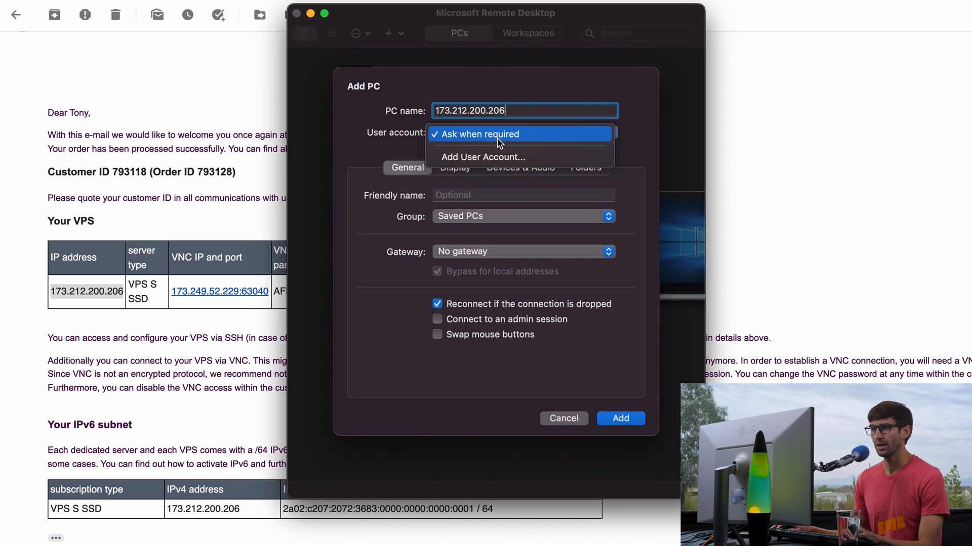
{"action": "left_click", "coordinate": [491, 157]}
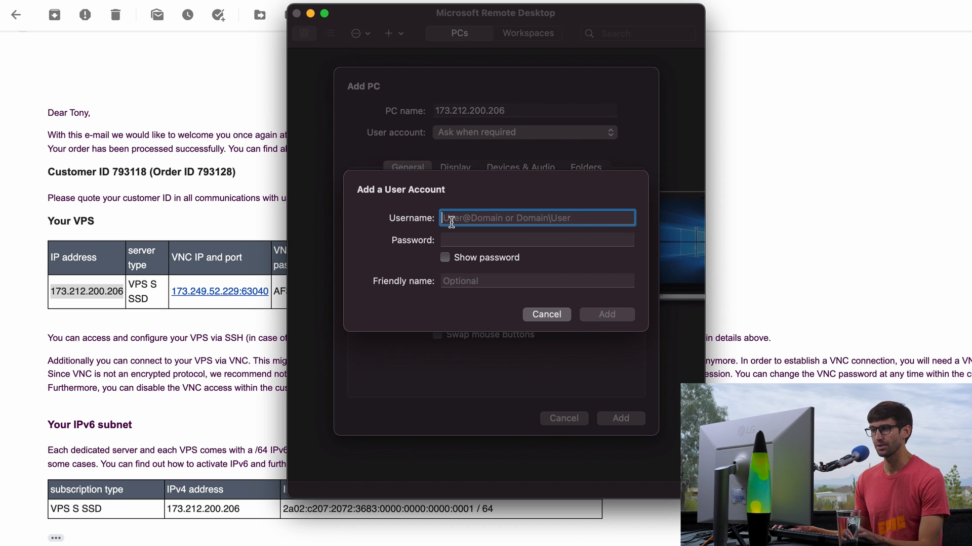
Copy the username Administrator from the email into the user account form.
{"action": "left_click", "coordinate": [311, 13]}
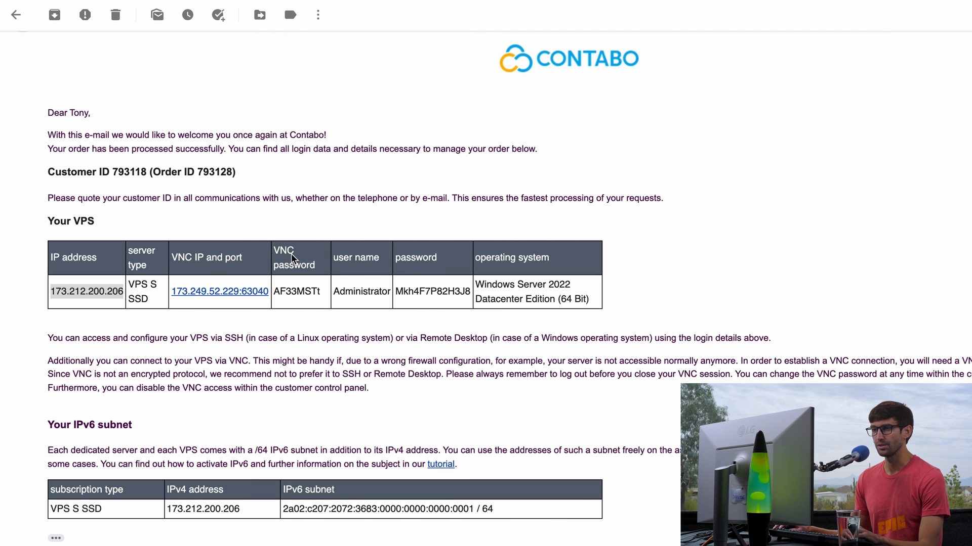
{"action": "double_click", "coordinate": [344, 292]}
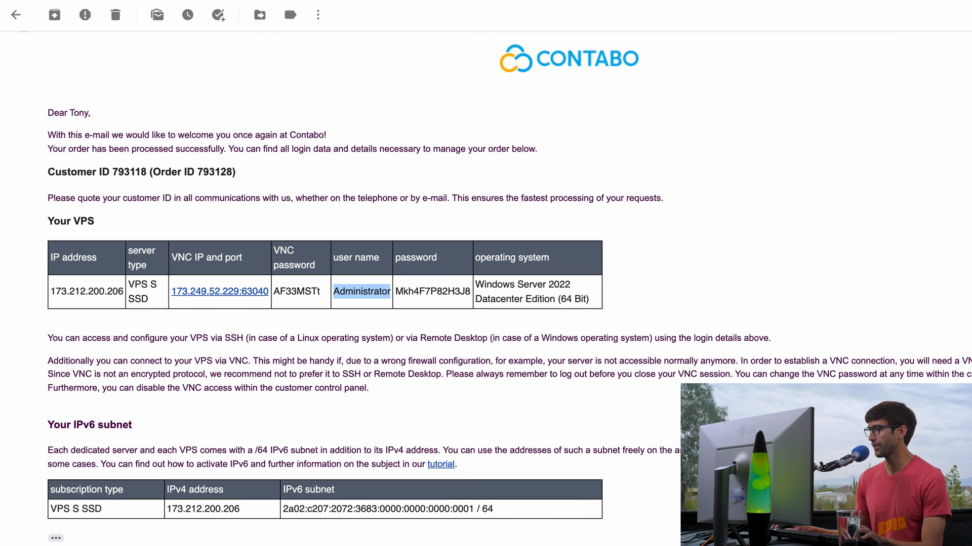
{"action": "key", "text": "super+c"}
{"action": "key", "text": "super+Tab"}
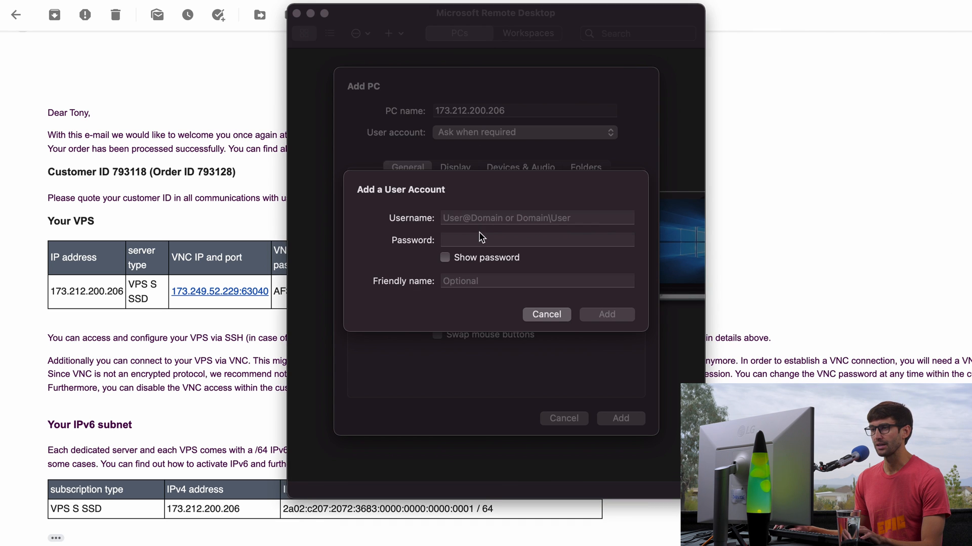
{"action": "left_click", "coordinate": [486, 219]}
{"action": "key", "text": "super+v"}
Copy in the server password, name the account 'Contabot Admin for Windows' and add it.
{"action": "left_click", "coordinate": [311, 14]}
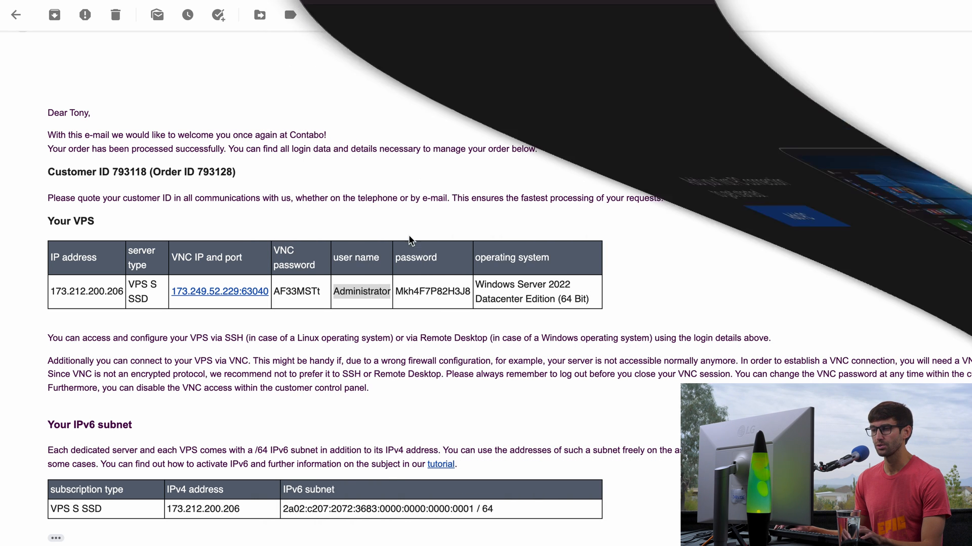
{"action": "double_click", "coordinate": [432, 291]}
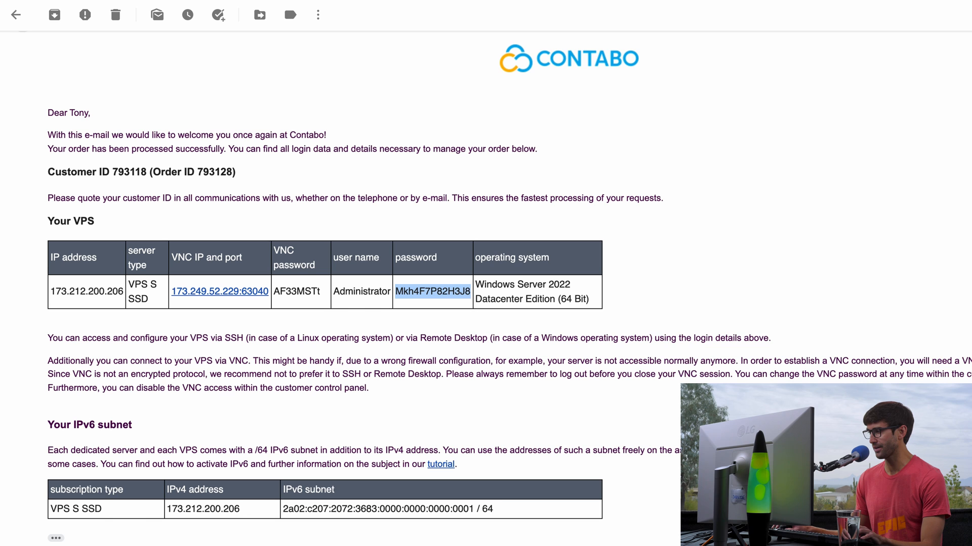
{"action": "key", "text": "super+c"}
{"action": "key", "text": "super+Tab"}
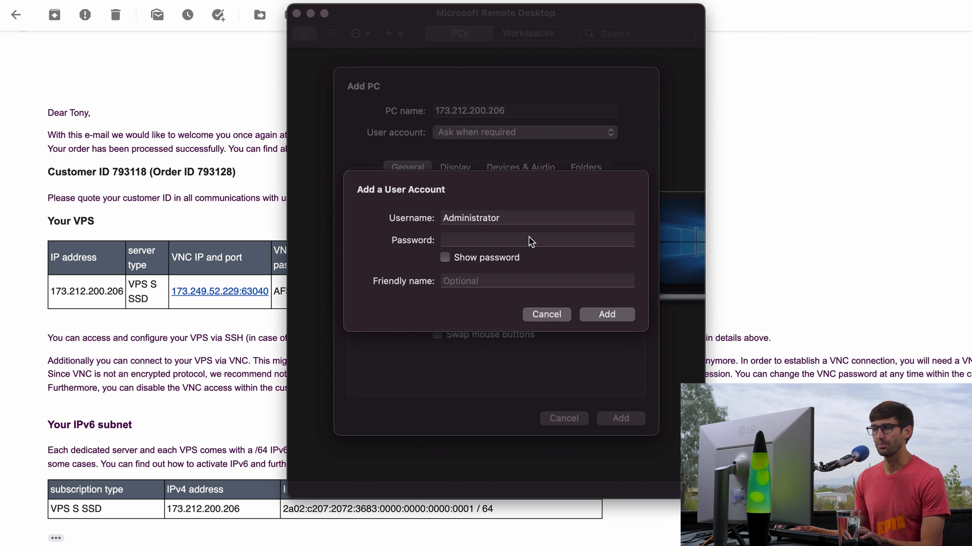
{"action": "left_click", "coordinate": [531, 241]}
{"action": "key", "text": "super+v"}
{"action": "left_click", "coordinate": [524, 280]}
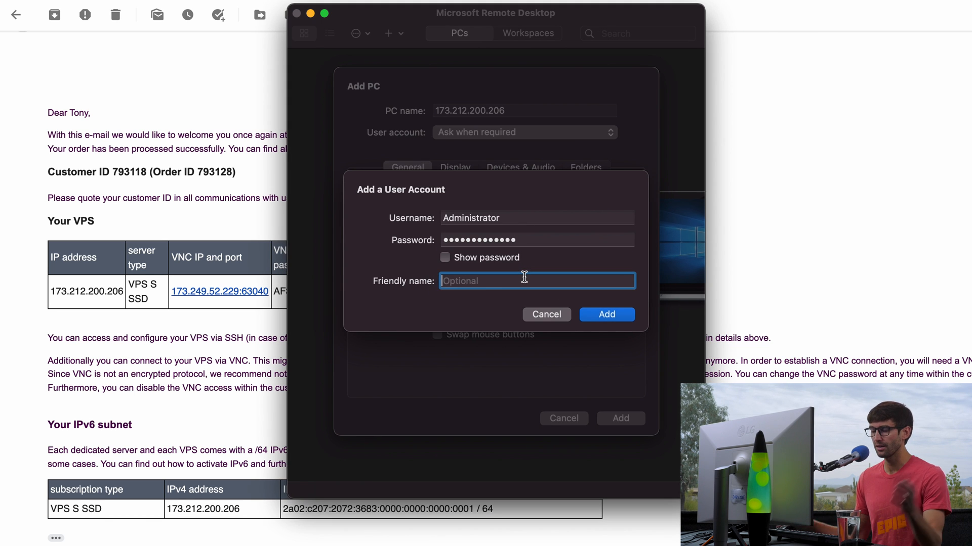
{"action": "type", "text": "C"}
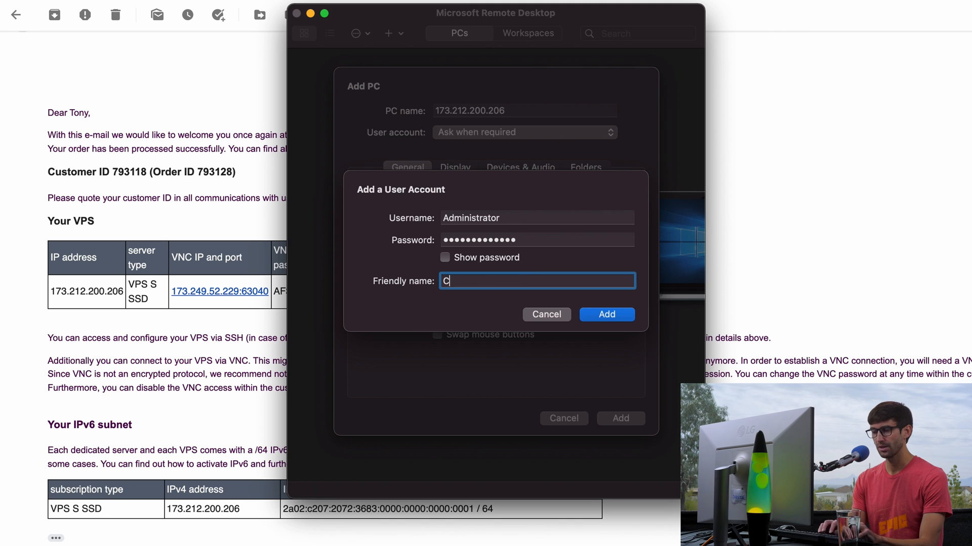
{"action": "type", "text": "ontabot Ad"}
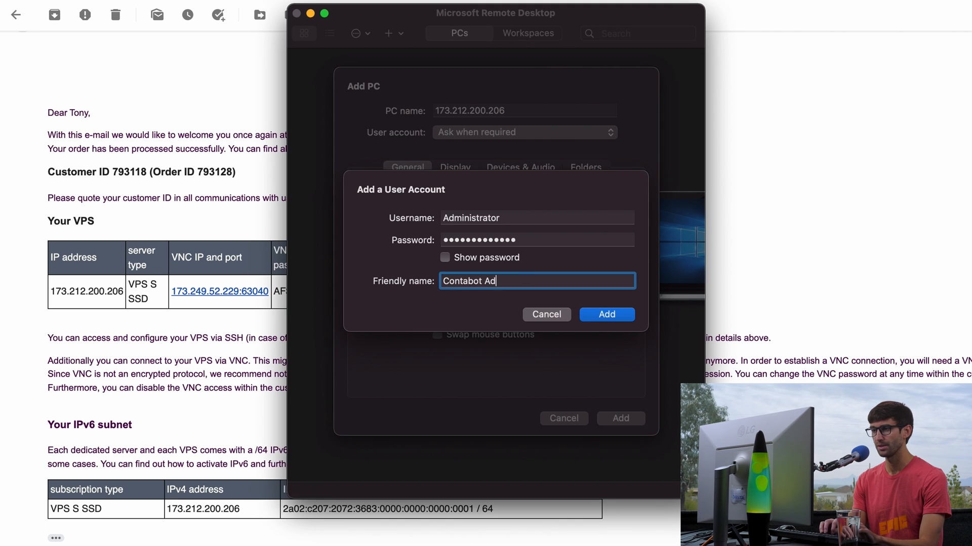
{"action": "type", "text": "min for Win"}
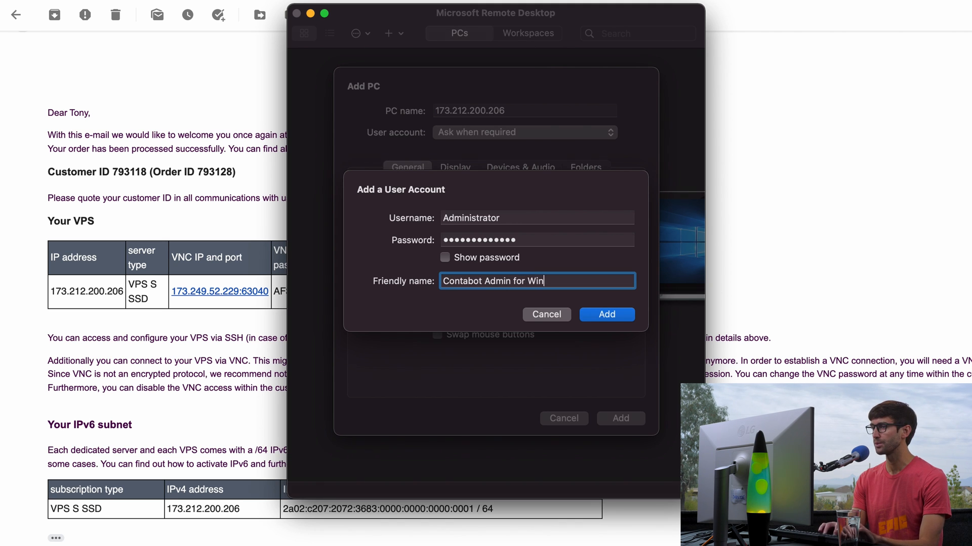
{"action": "type", "text": "dows"}
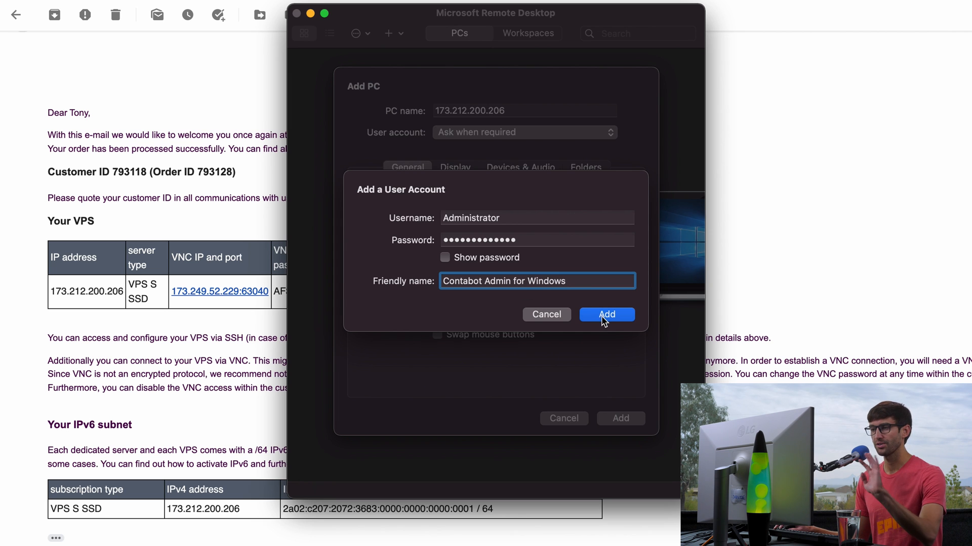
{"action": "left_click", "coordinate": [606, 314]}
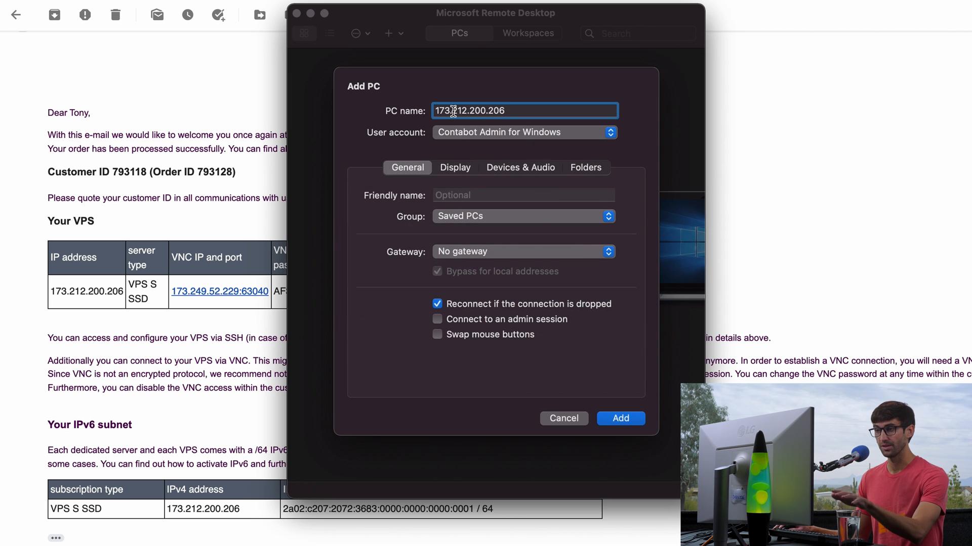
Name the PC 'Contabo Windows' and add it to the saved PCs.
{"action": "left_click", "coordinate": [457, 197]}
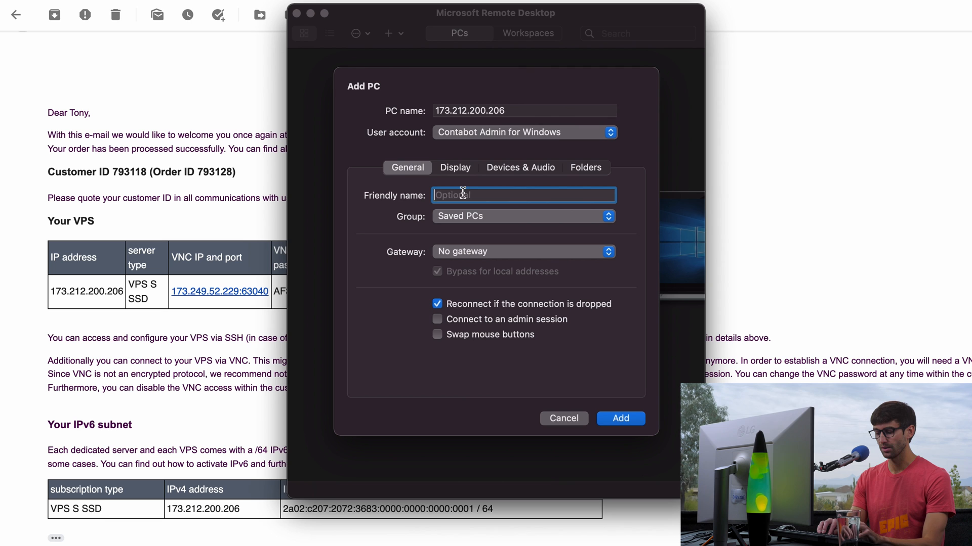
{"action": "type", "text": "Contabo Window"}
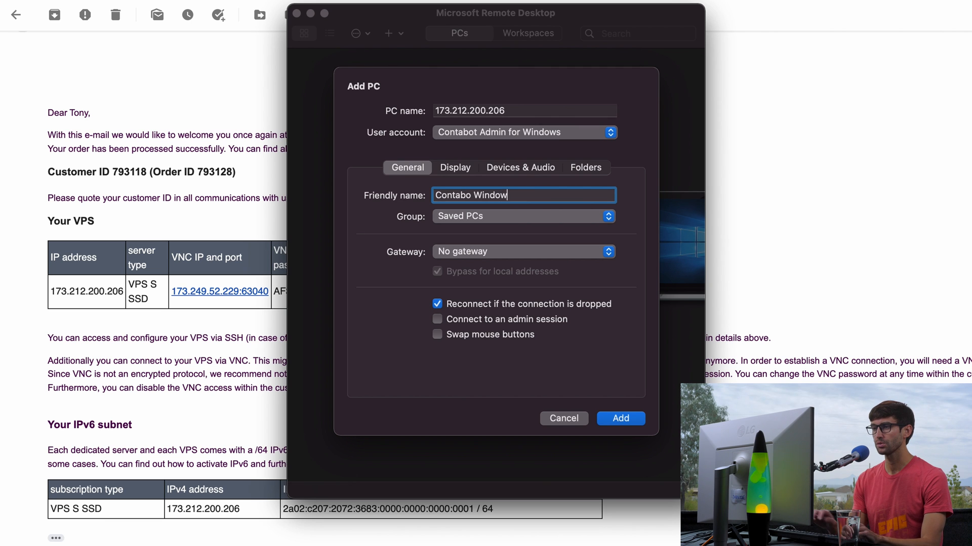
{"action": "type", "text": "s"}
{"action": "left_click", "coordinate": [613, 421]}
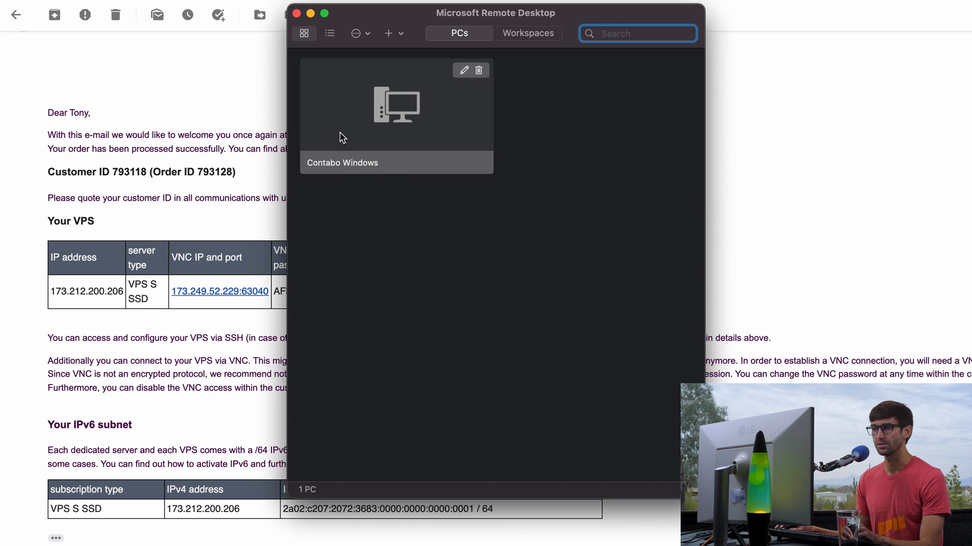
Connect to the Contabo Windows server and accept the certificate warning.
{"action": "double_click", "coordinate": [406, 109]}
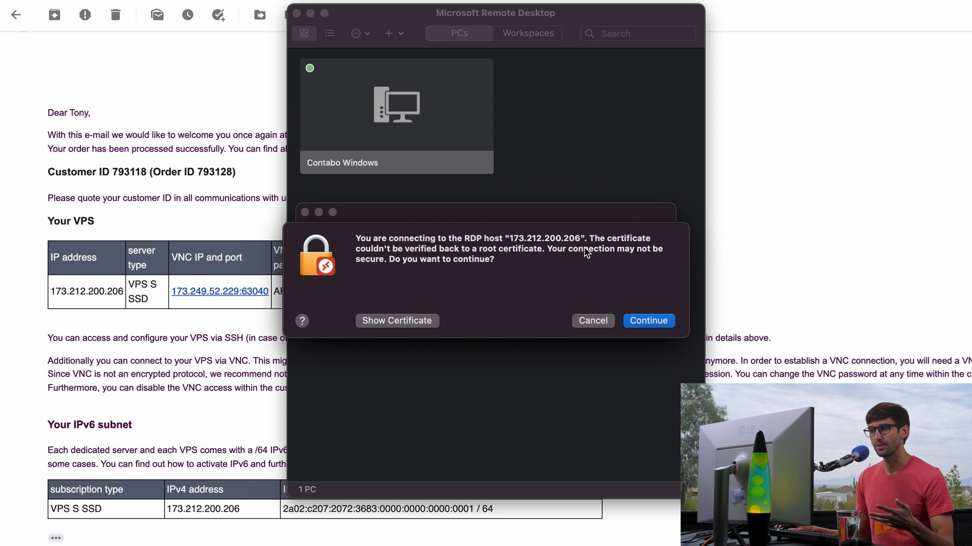
{"action": "left_click", "coordinate": [639, 321]}
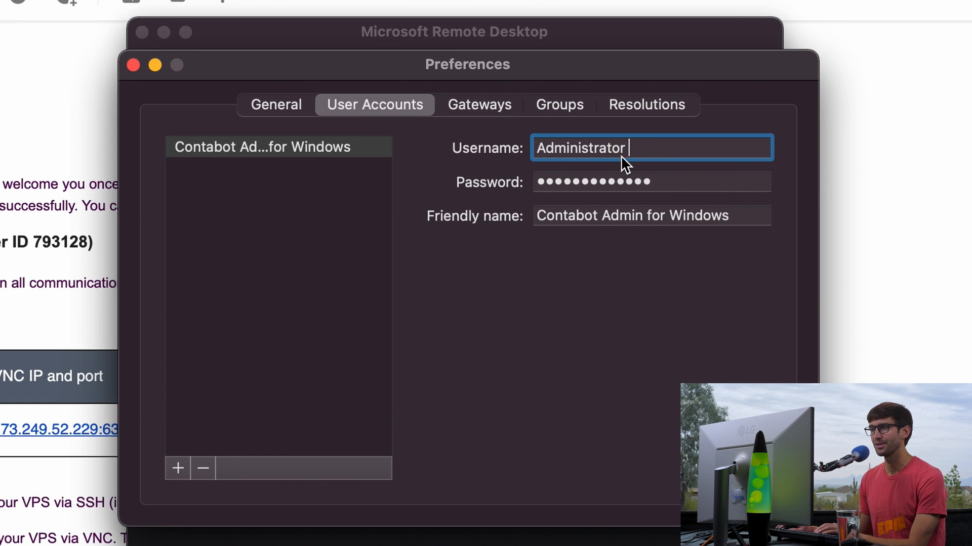
Fix the username to Administrator and friendly name to Contabo Admin for Windows, then close Preferences.
{"action": "key", "text": "BackSpace"}
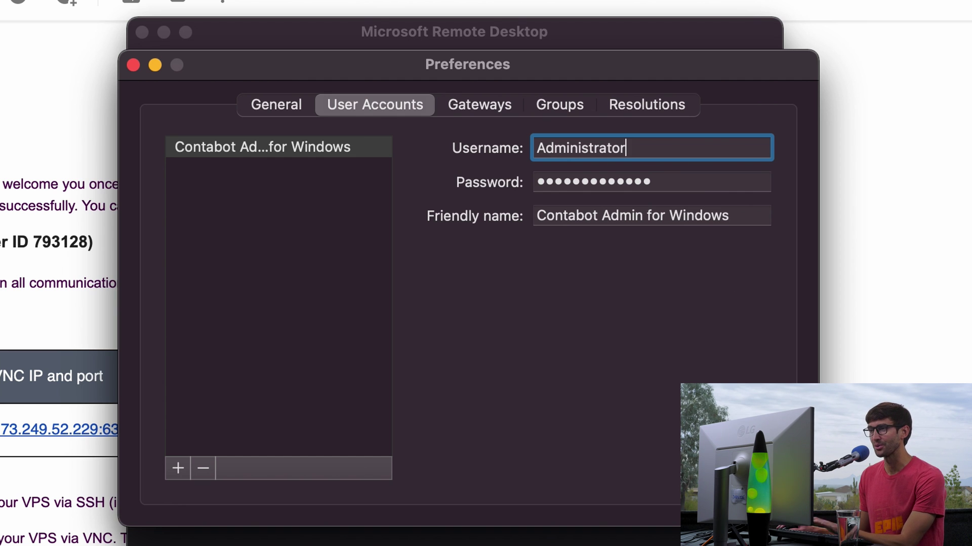
{"action": "left_click", "coordinate": [600, 220]}
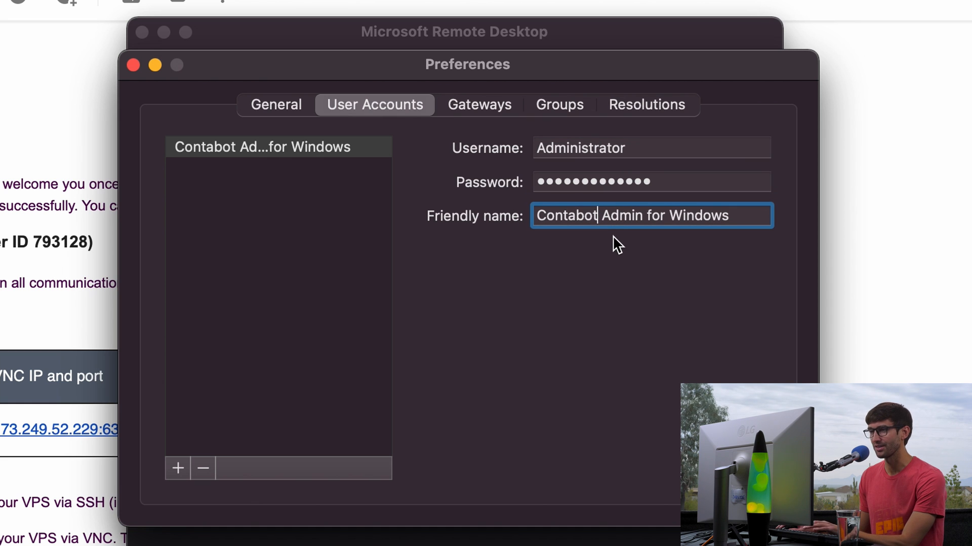
{"action": "key", "text": "BackSpace"}
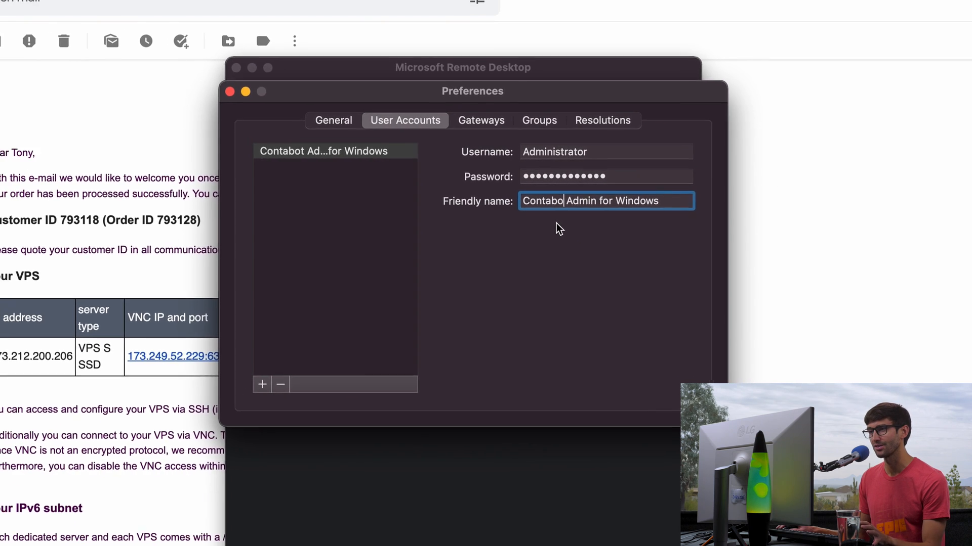
{"action": "left_click", "coordinate": [384, 135]}
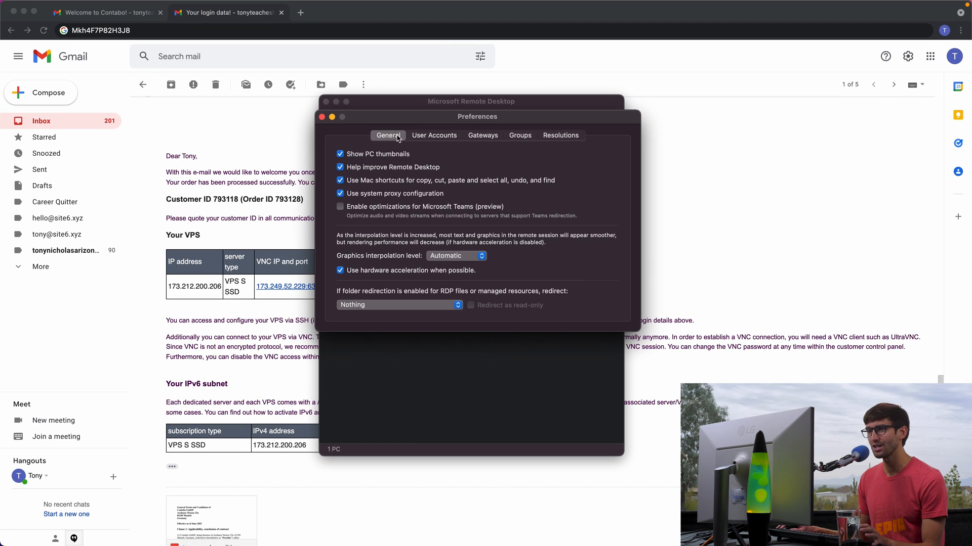
{"action": "left_click", "coordinate": [427, 139]}
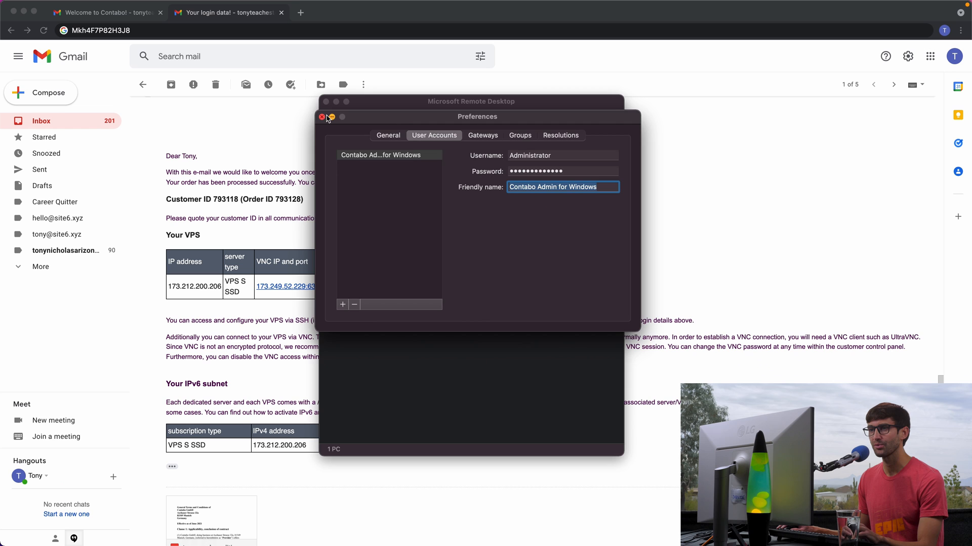
{"action": "left_click", "coordinate": [322, 117]}
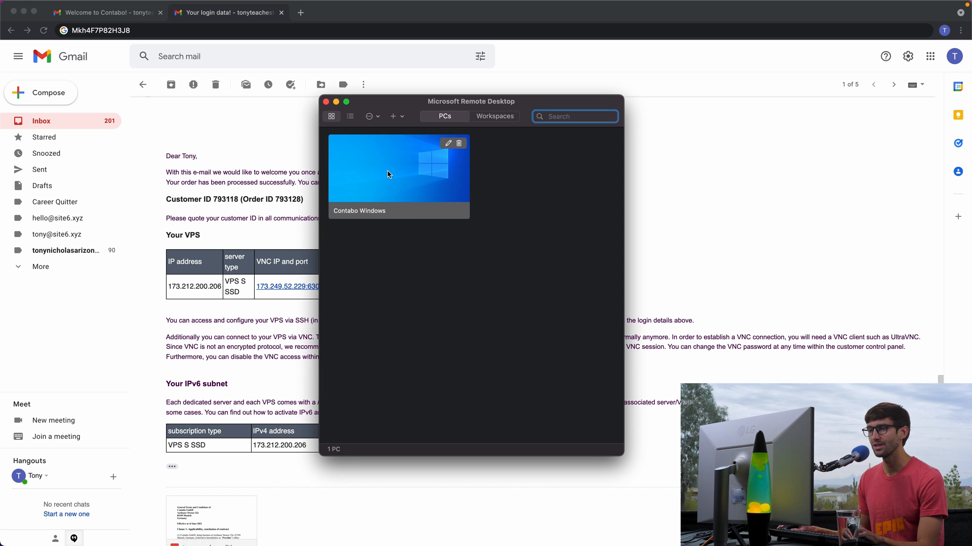
Re-save the Contabo Windows PC with the Contabo Admin for Windows account selected.
{"action": "left_click", "coordinate": [447, 146]}
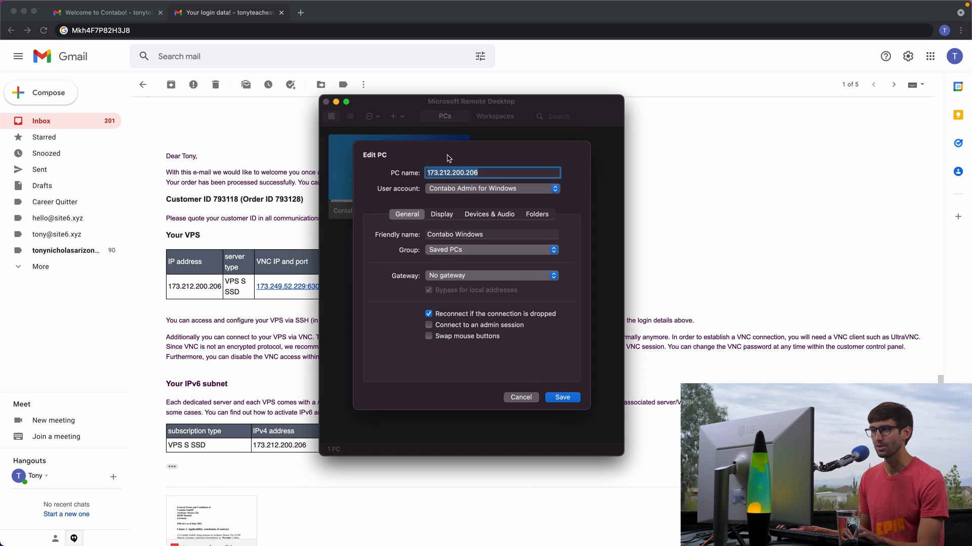
{"action": "left_click", "coordinate": [459, 189]}
{"action": "left_click", "coordinate": [463, 191]}
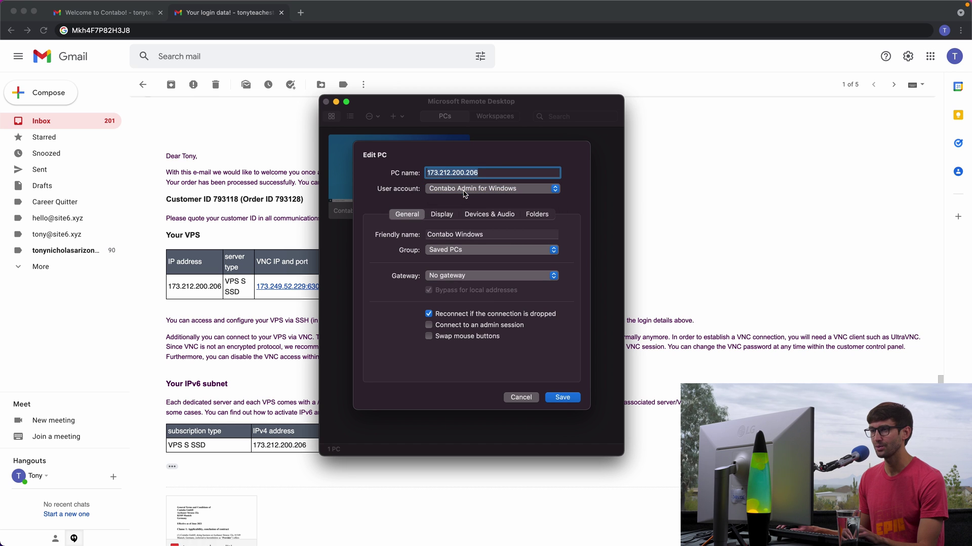
{"action": "left_click", "coordinate": [559, 399]}
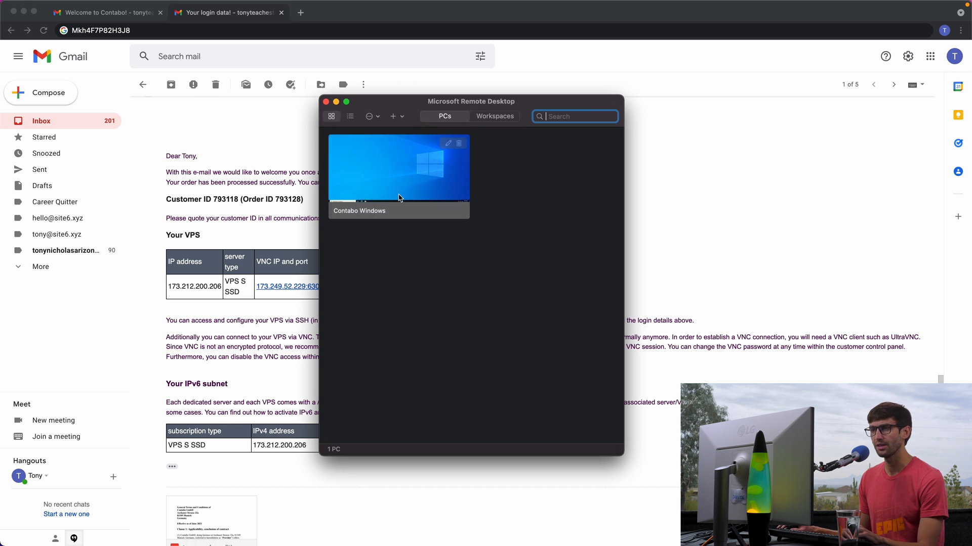
{"action": "right_click", "coordinate": [396, 175]}
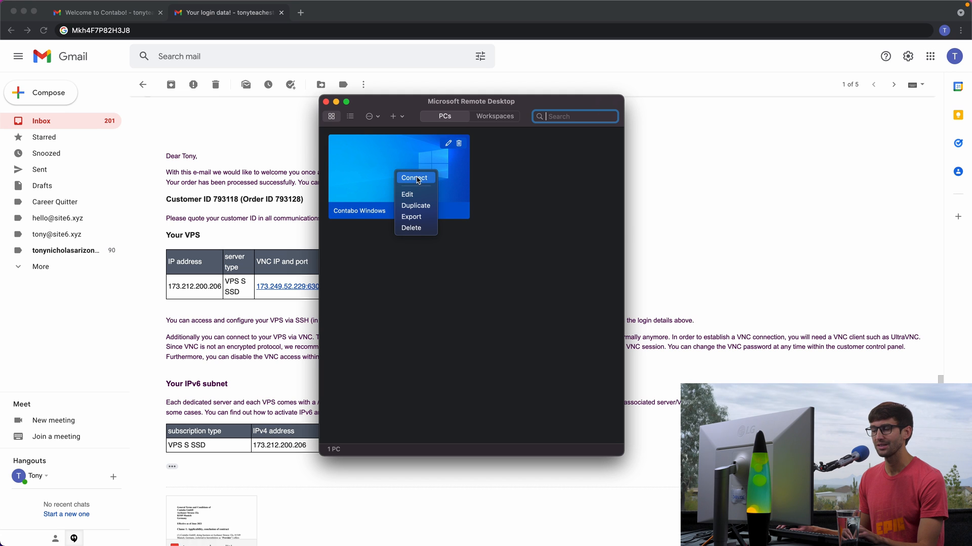
{"action": "left_click", "coordinate": [414, 177]}
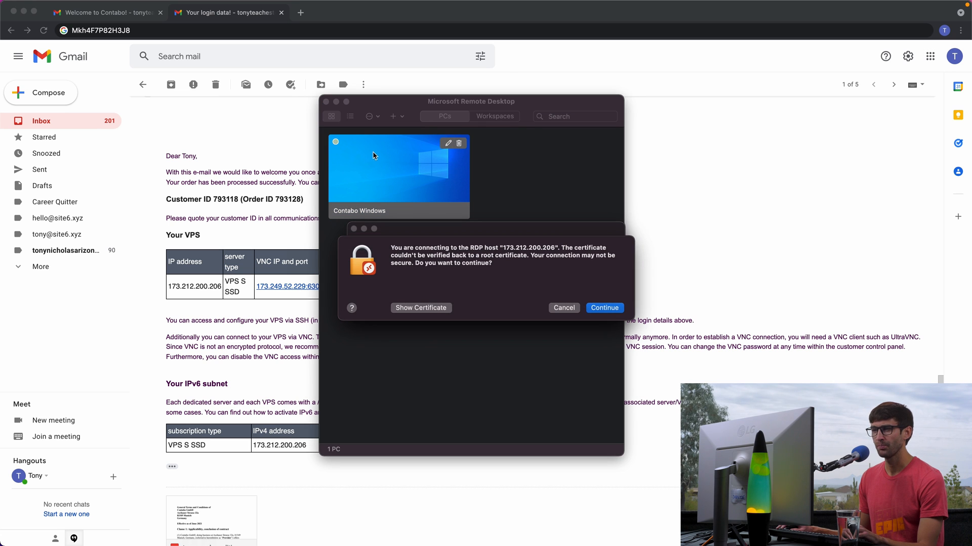
{"action": "left_click", "coordinate": [605, 309]}
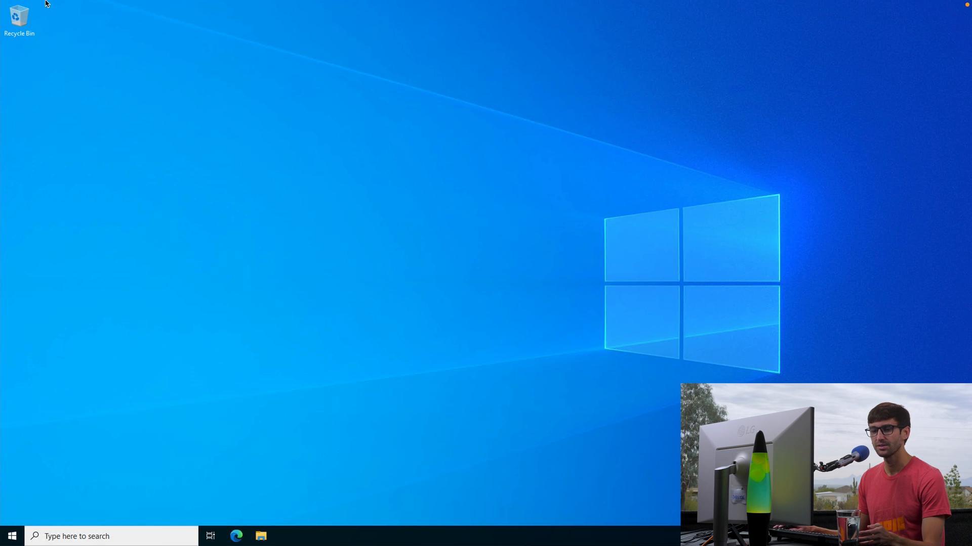
{"action": "mouse_move", "coordinate": [46, 2]}
{"action": "left_click", "coordinate": [27, 19]}
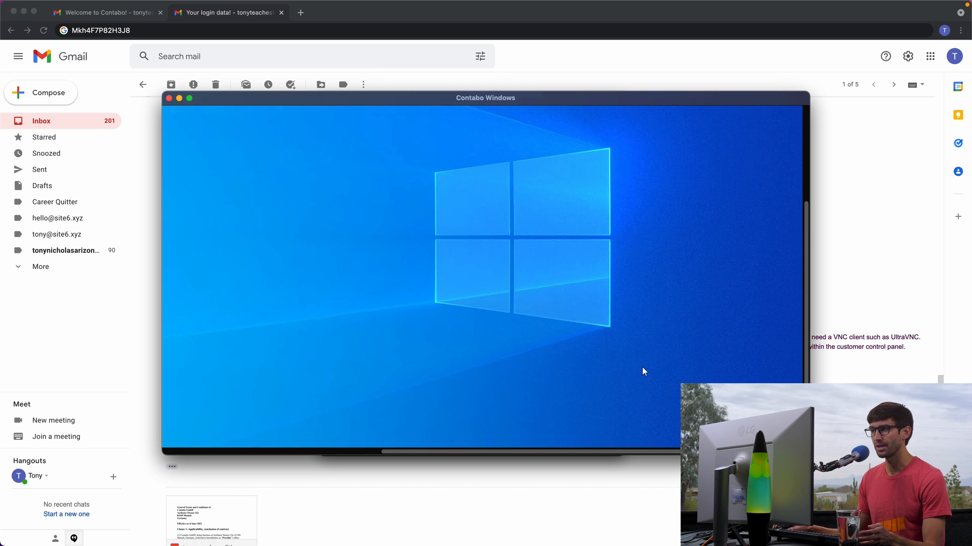
{"action": "scroll", "coordinate": [641, 366], "scroll_direction": "up", "scroll_amount": 5}
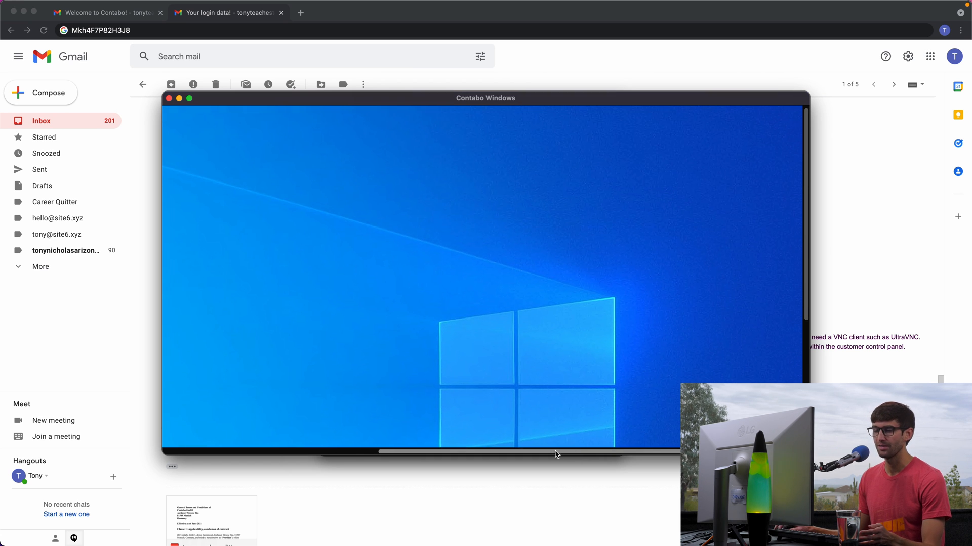
{"action": "scroll", "coordinate": [502, 386], "scroll_direction": "left", "scroll_amount": 5}
{"action": "scroll", "coordinate": [502, 386], "scroll_direction": "down", "scroll_amount": 5}
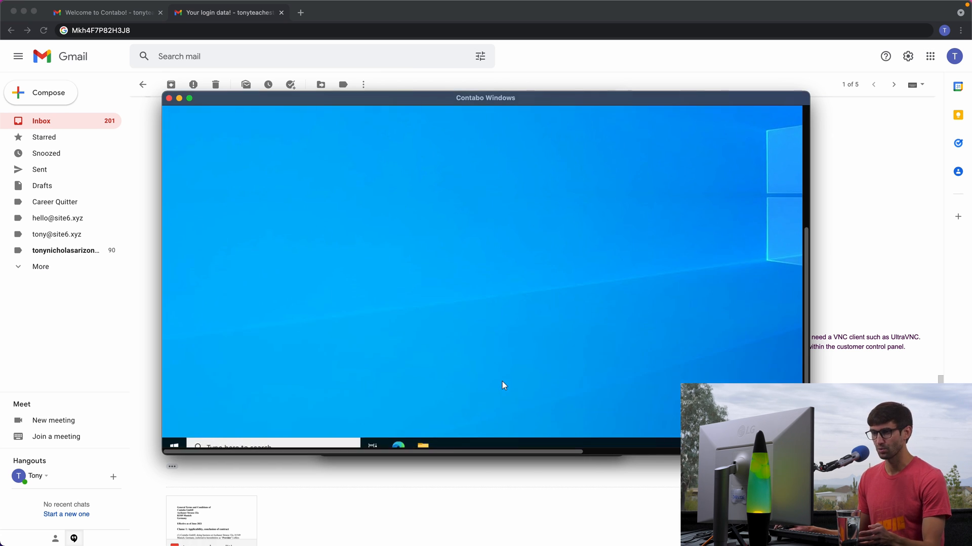
{"action": "left_click", "coordinate": [168, 99]}
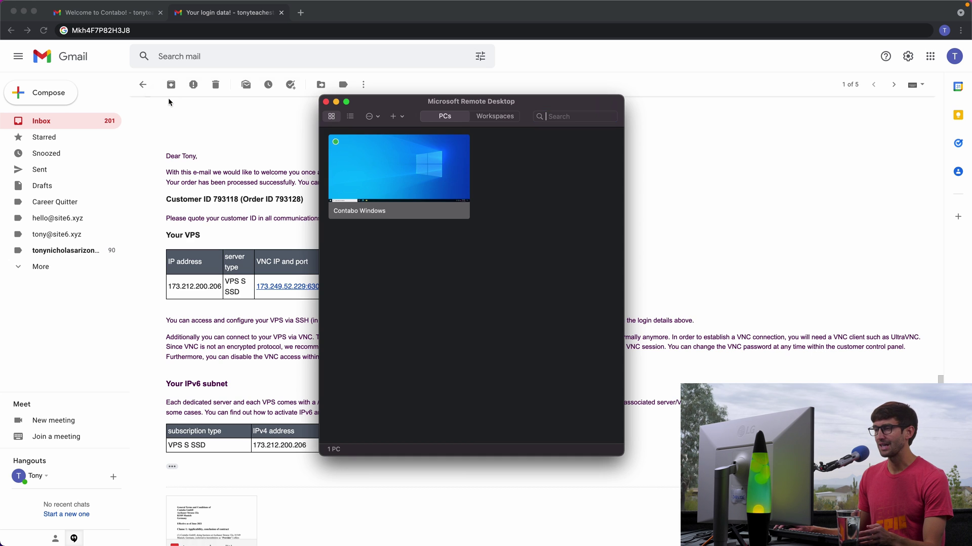
Save Contabo Windows' display settings keeping the default resolution, full screen and fit-to-window.
{"action": "right_click", "coordinate": [411, 165]}
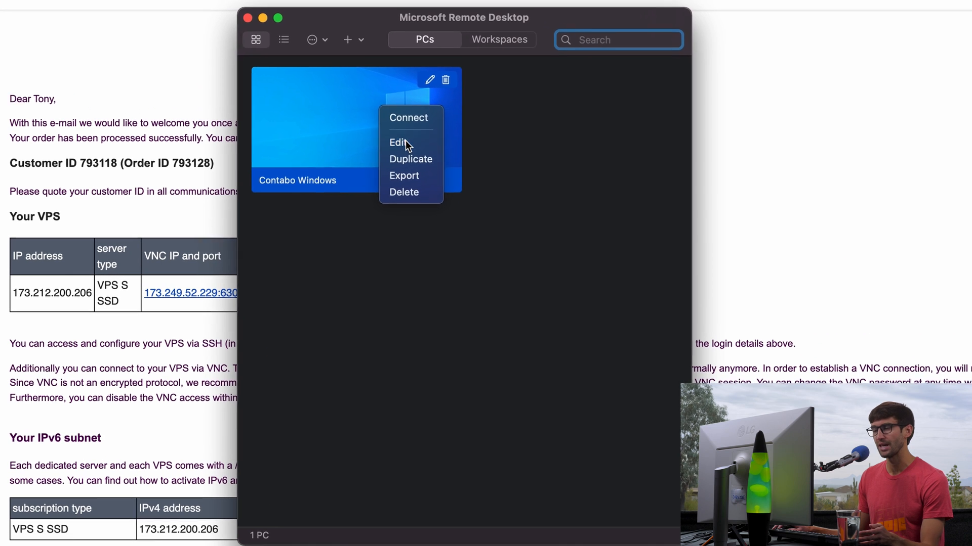
{"action": "left_click", "coordinate": [406, 140]}
{"action": "left_click", "coordinate": [405, 183]}
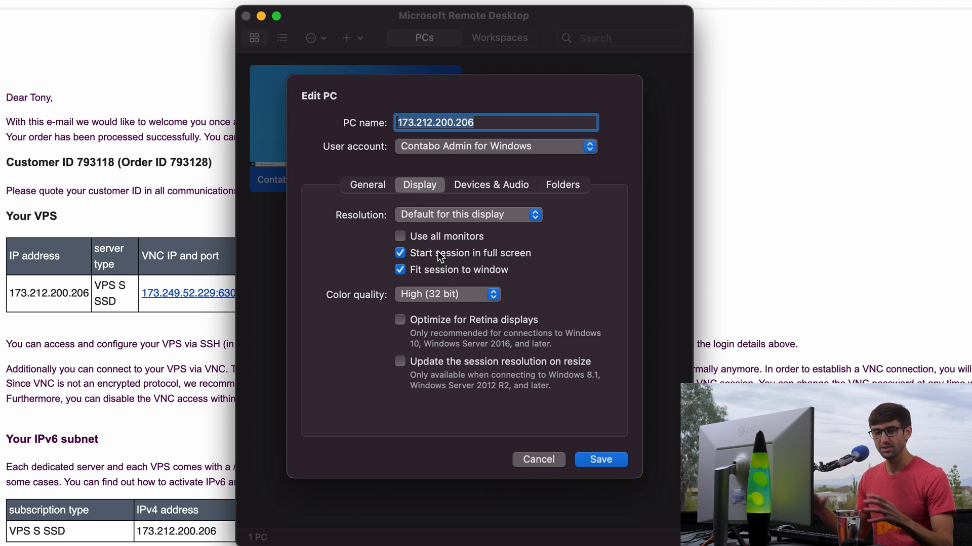
{"action": "left_click", "coordinate": [470, 216]}
{"action": "left_click", "coordinate": [576, 223]}
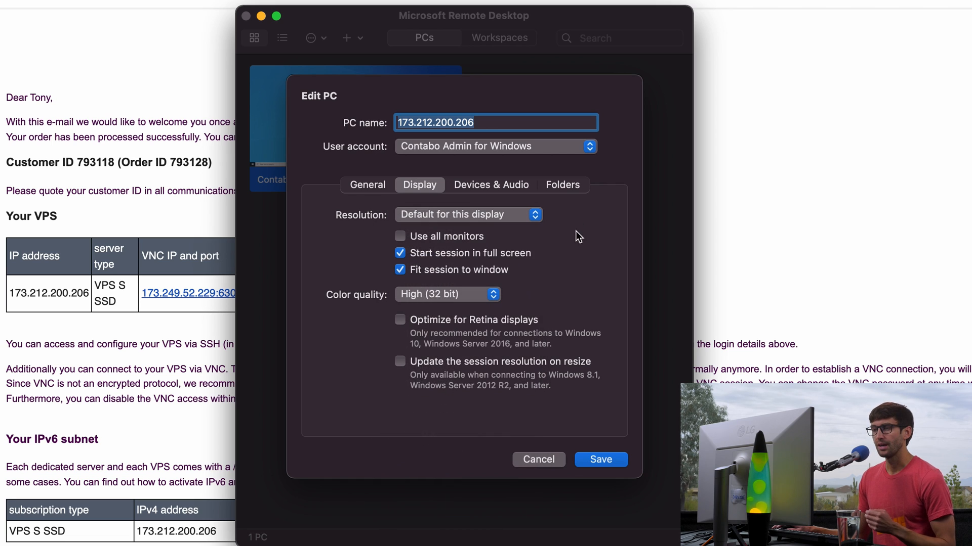
{"action": "left_click", "coordinate": [608, 456]}
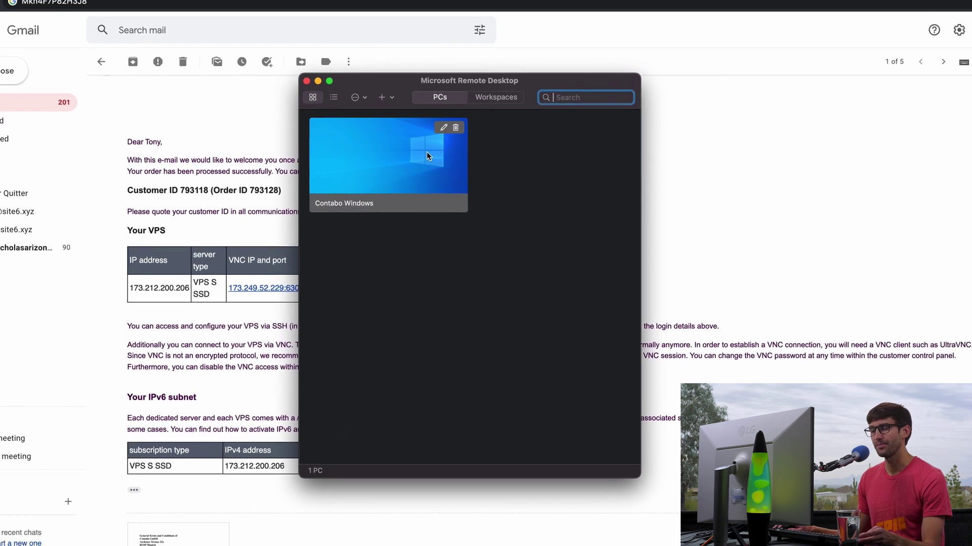
Connect to Contabo Windows, accept the certificate, and run the session windowed over Gmail.
{"action": "double_click", "coordinate": [426, 154]}
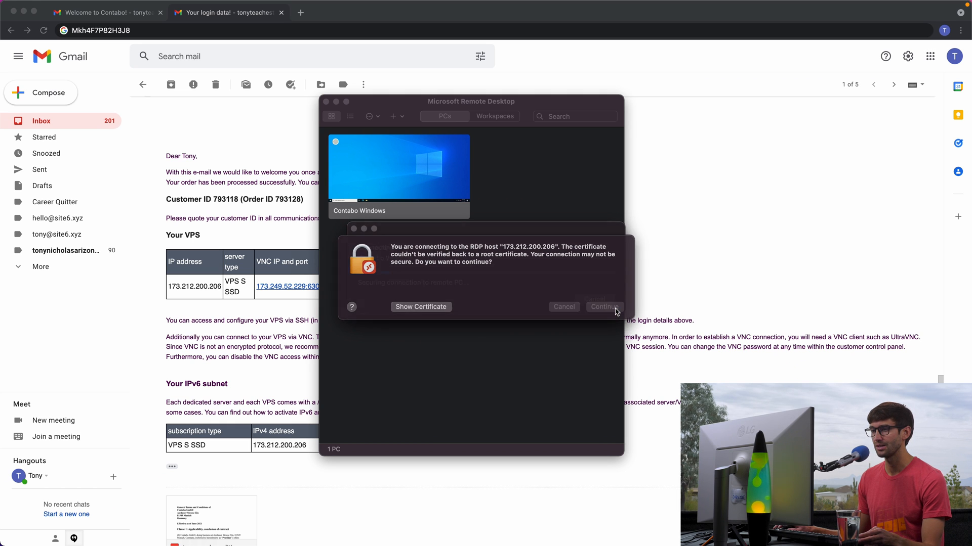
{"action": "left_click", "coordinate": [614, 310]}
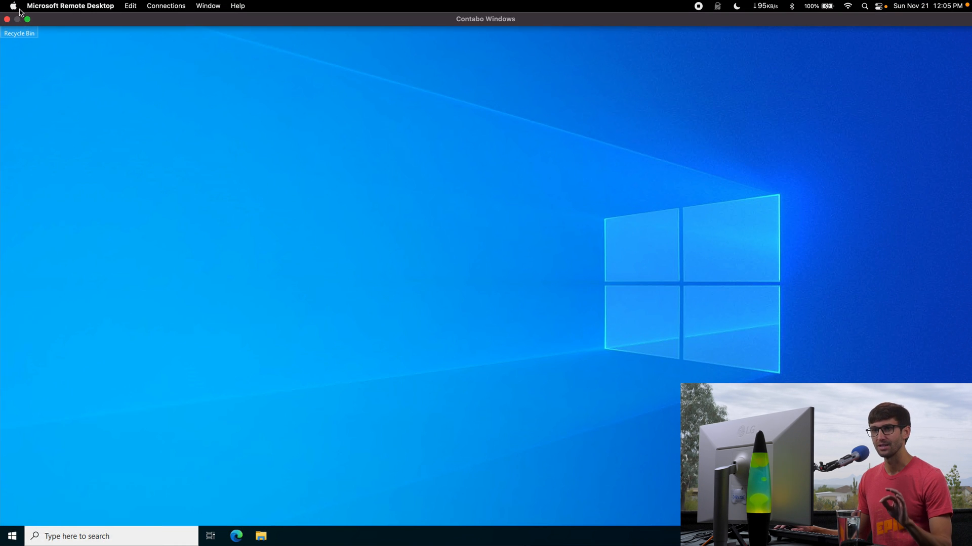
{"action": "left_click", "coordinate": [26, 20]}
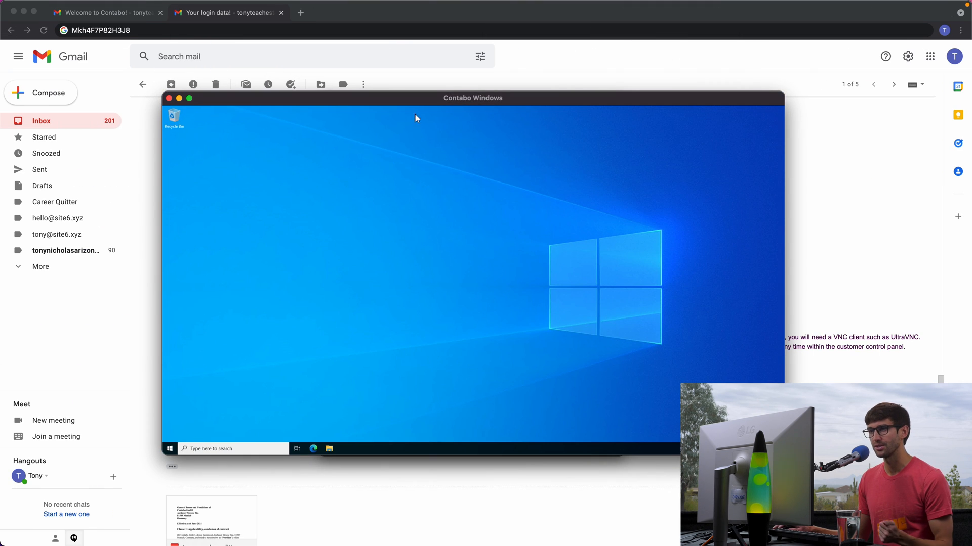
{"action": "mouse_move", "coordinate": [422, 98]}
{"action": "left_mouse_down"}
{"action": "mouse_move", "coordinate": [494, 117]}
{"action": "mouse_move", "coordinate": [508, 103]}
{"action": "left_mouse_up"}
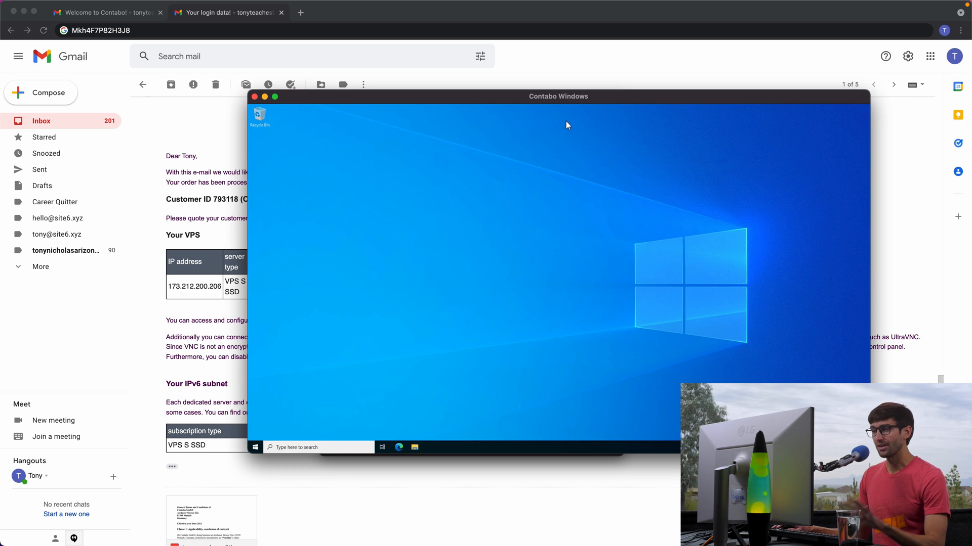
{"action": "left_click_drag", "start_coordinate": [591, 97], "coordinate": [623, 99]}
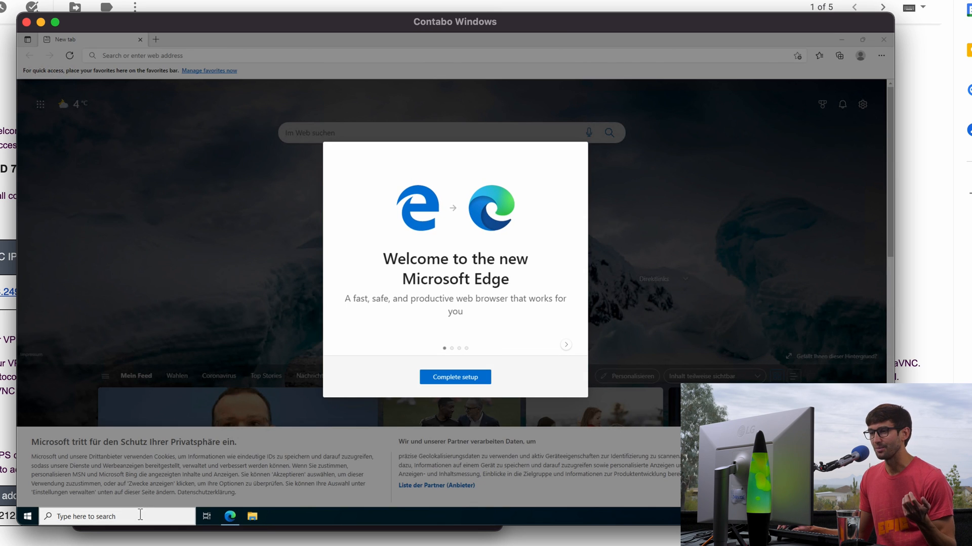
Show the remote Windows search panel with an empty query listing top apps including Paint.
{"action": "left_click", "coordinate": [139, 515]}
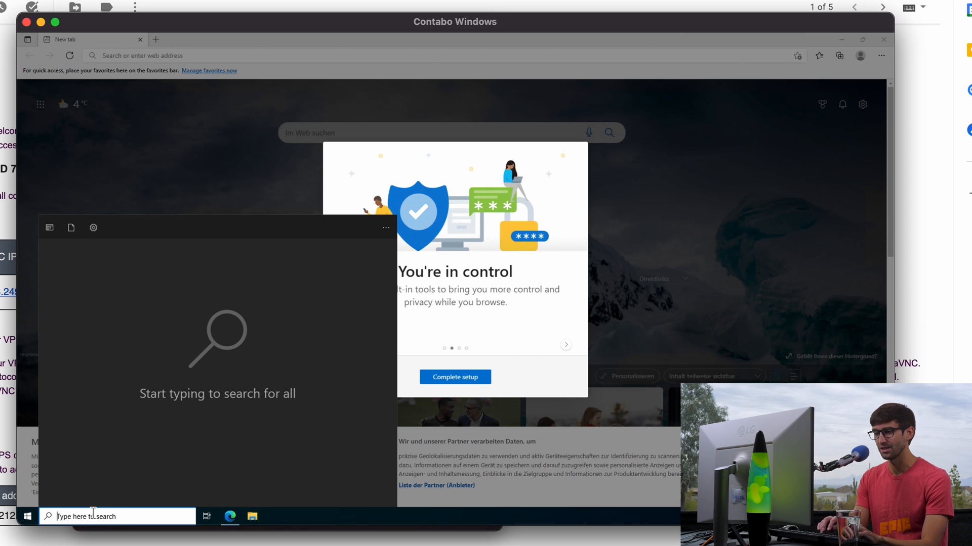
{"action": "type", "text": "solita"}
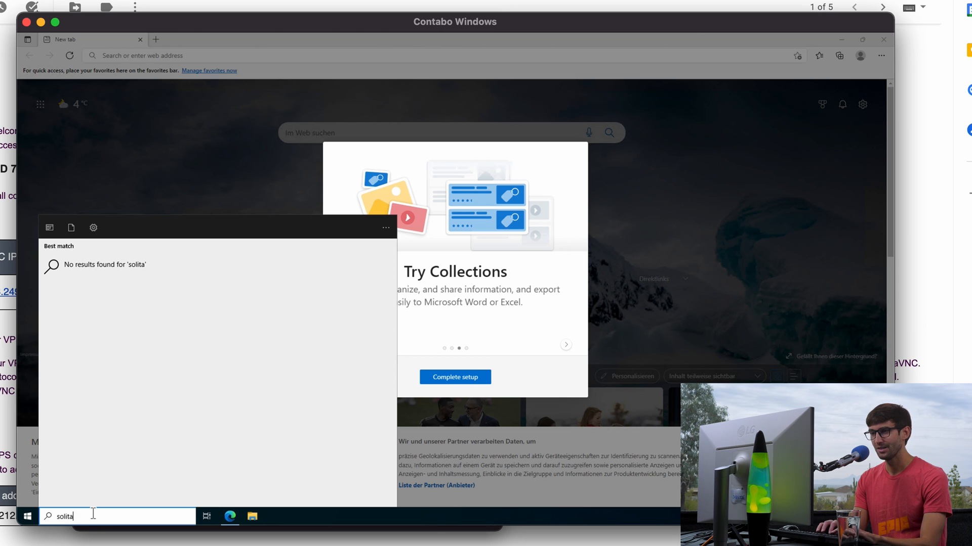
{"action": "key", "text": "BackSpace"}
{"action": "key", "text": "BackSpace"}
{"action": "key", "text": "BackSpace"}
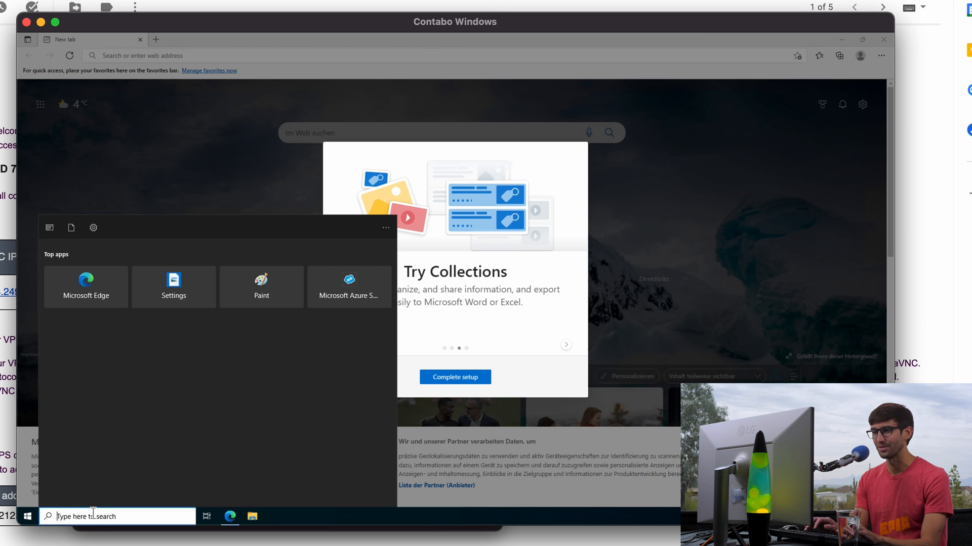
{"action": "type", "text": "soli"}
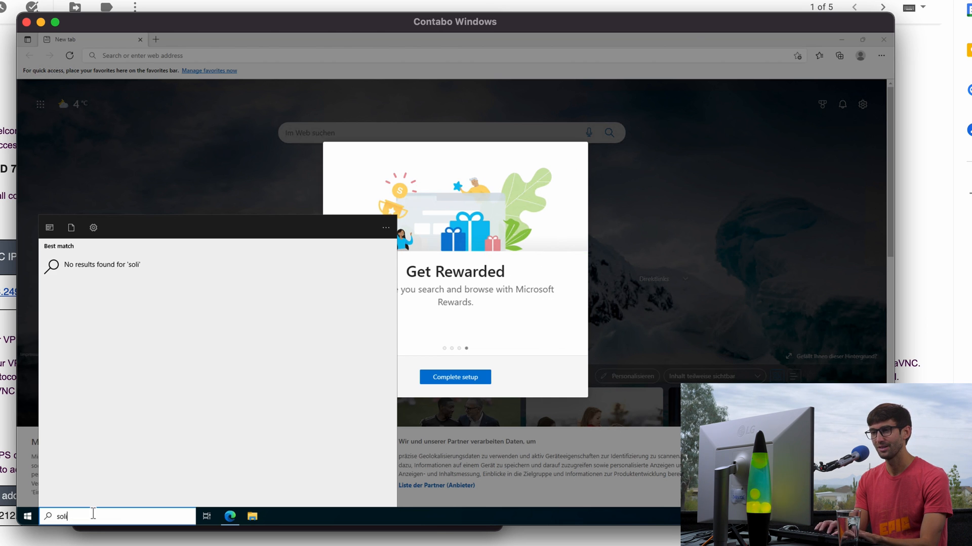
{"action": "key", "text": "BackSpace"}
{"action": "key", "text": "BackSpace"}
{"action": "key", "text": "BackSpace"}
{"action": "key", "text": "BackSpace"}
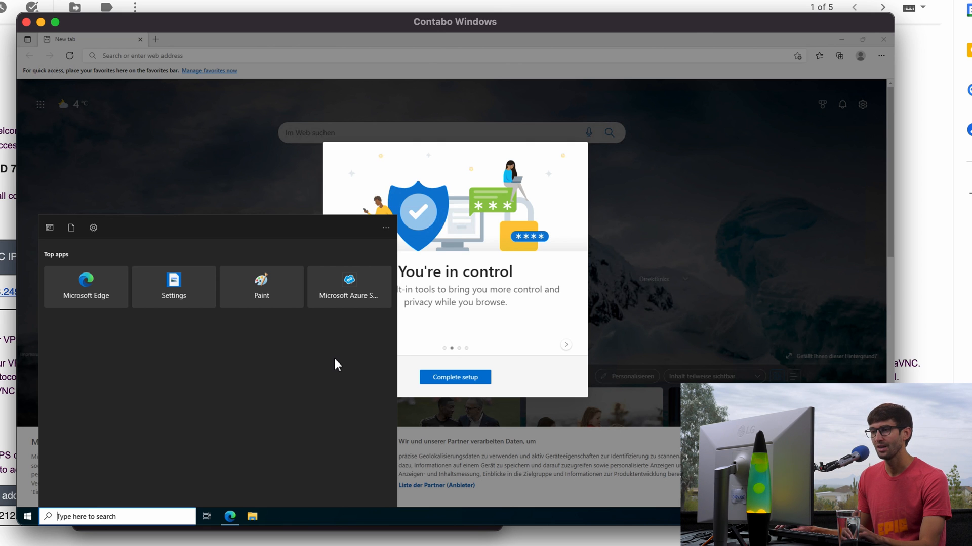
Launch Paint, scribble freehand curves on the canvas, and close Paint.
{"action": "left_click", "coordinate": [267, 294]}
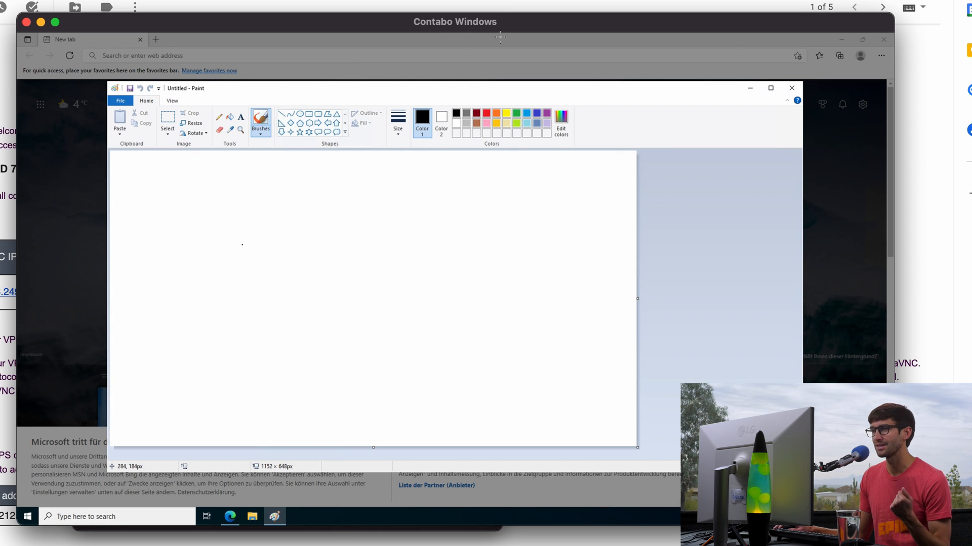
{"action": "mouse_move", "coordinate": [471, 228]}
{"action": "left_mouse_down"}
{"action": "mouse_move", "coordinate": [429, 316]}
{"action": "mouse_move", "coordinate": [512, 312]}
{"action": "mouse_move", "coordinate": [461, 153]}
{"action": "left_mouse_up"}
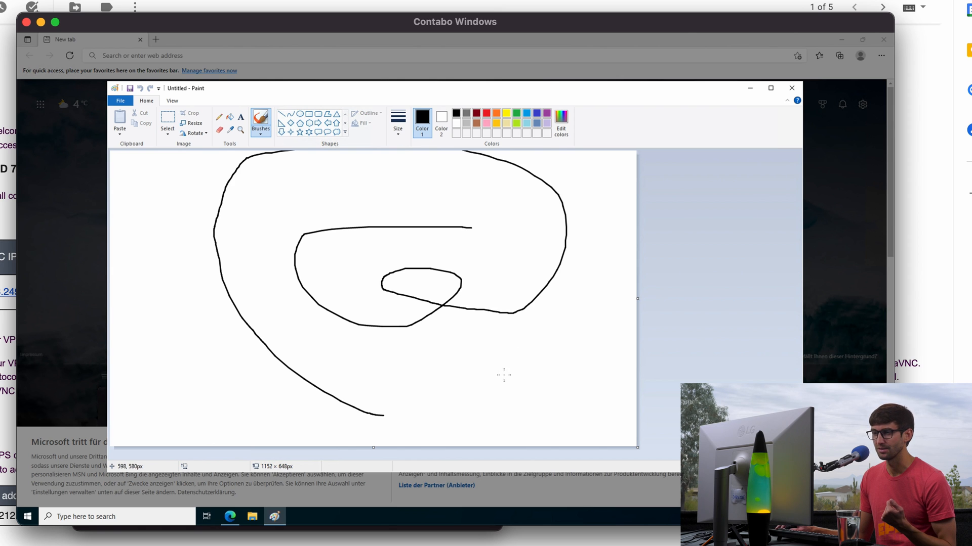
{"action": "mouse_move", "coordinate": [339, 306]}
{"action": "left_mouse_down"}
{"action": "mouse_move", "coordinate": [326, 228]}
{"action": "mouse_move", "coordinate": [231, 251]}
{"action": "mouse_move", "coordinate": [473, 321]}
{"action": "left_mouse_up"}
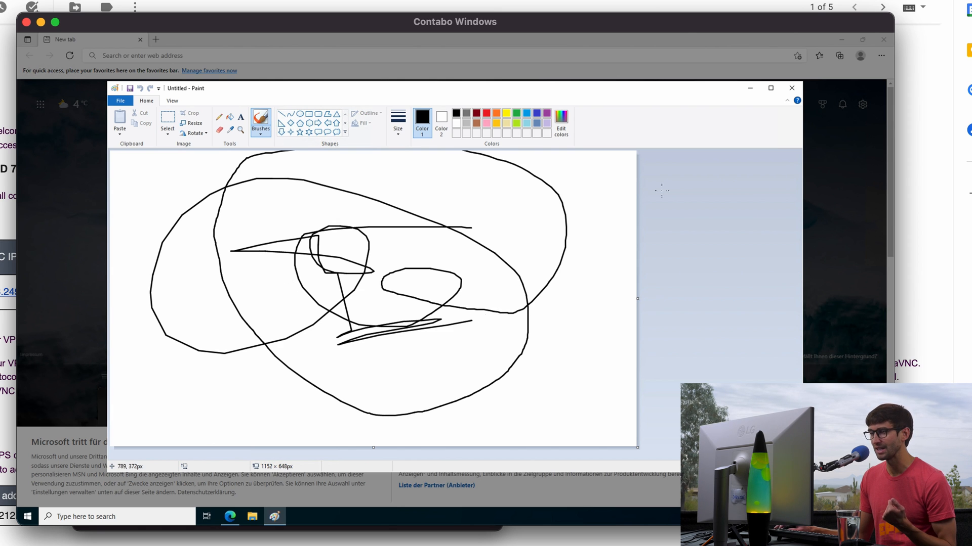
{"action": "left_click", "coordinate": [793, 89]}
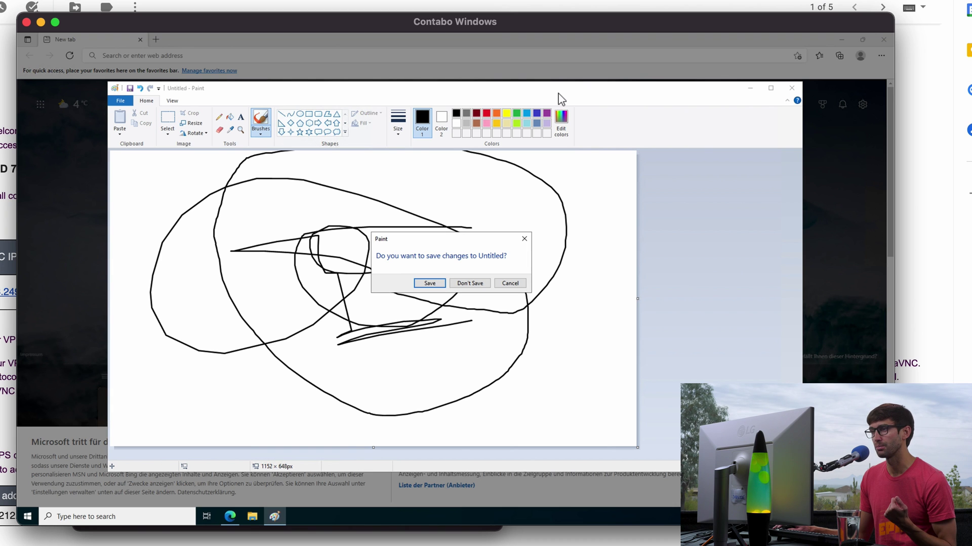
Discard the drawing, finish Edge's welcome setup, and load google in the address bar.
{"action": "left_click", "coordinate": [469, 283]}
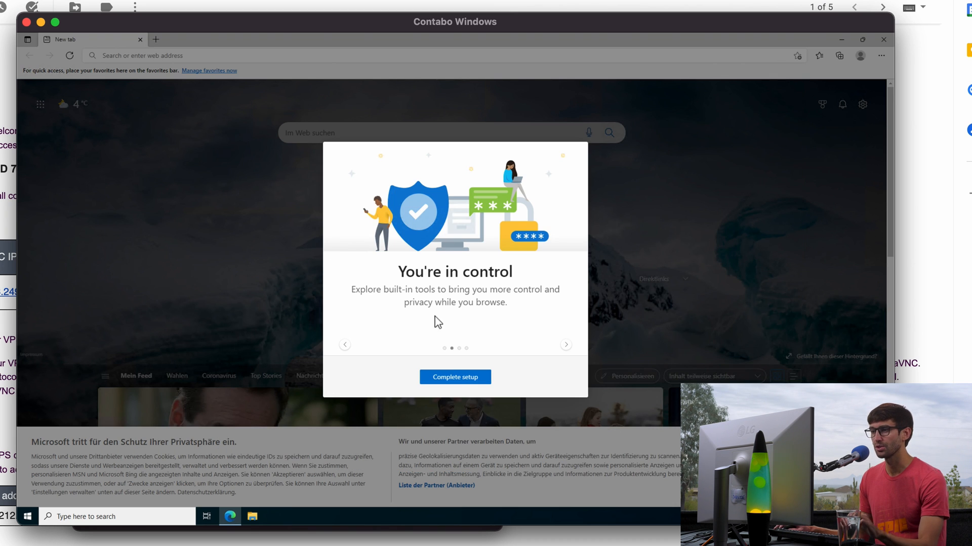
{"action": "left_click", "coordinate": [452, 377]}
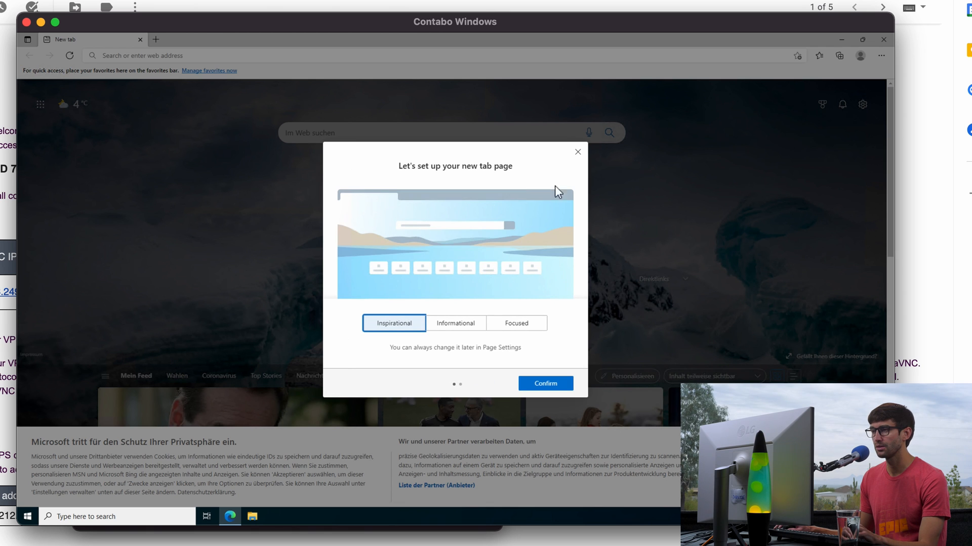
{"action": "left_click", "coordinate": [578, 152]}
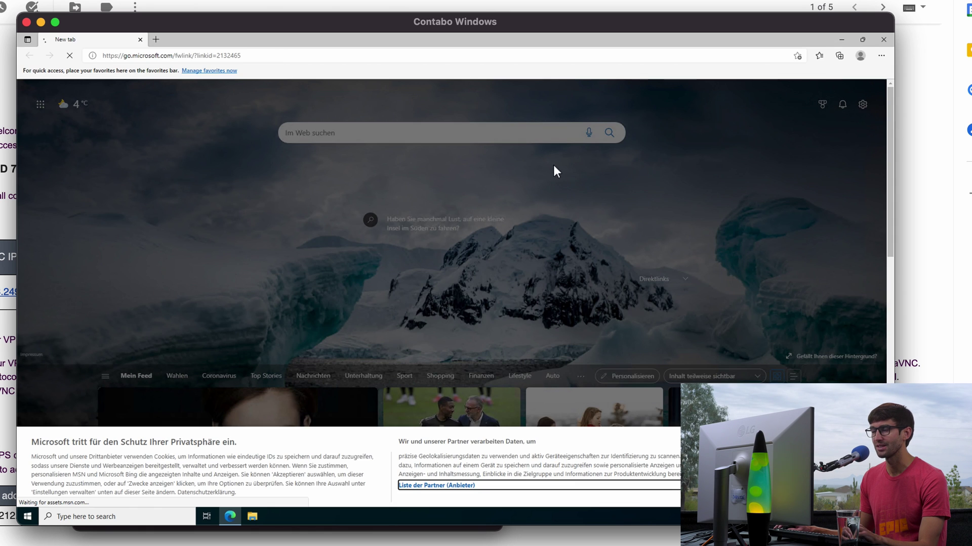
{"action": "left_click", "coordinate": [268, 55]}
{"action": "type", "text": "go"}
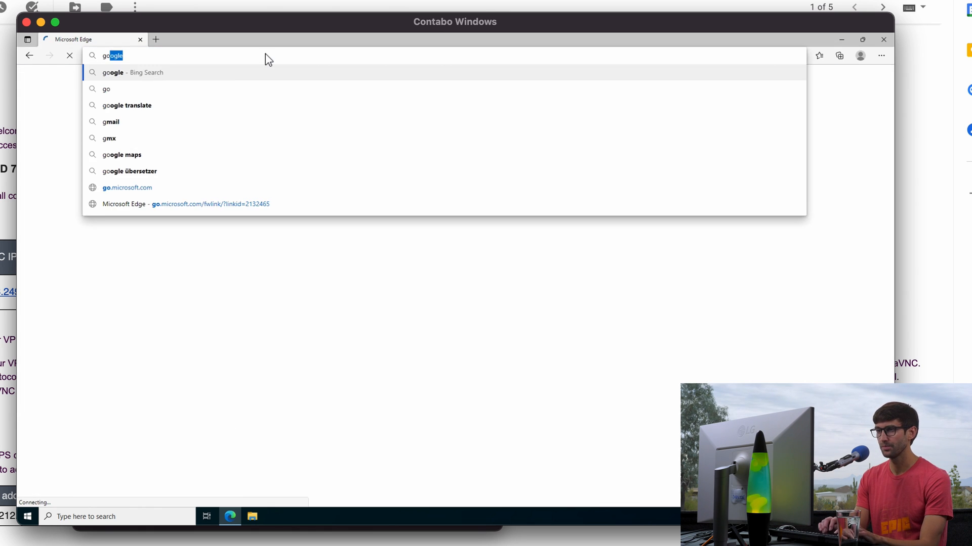
{"action": "type", "text": "ogle."}
{"action": "key", "text": "Return"}
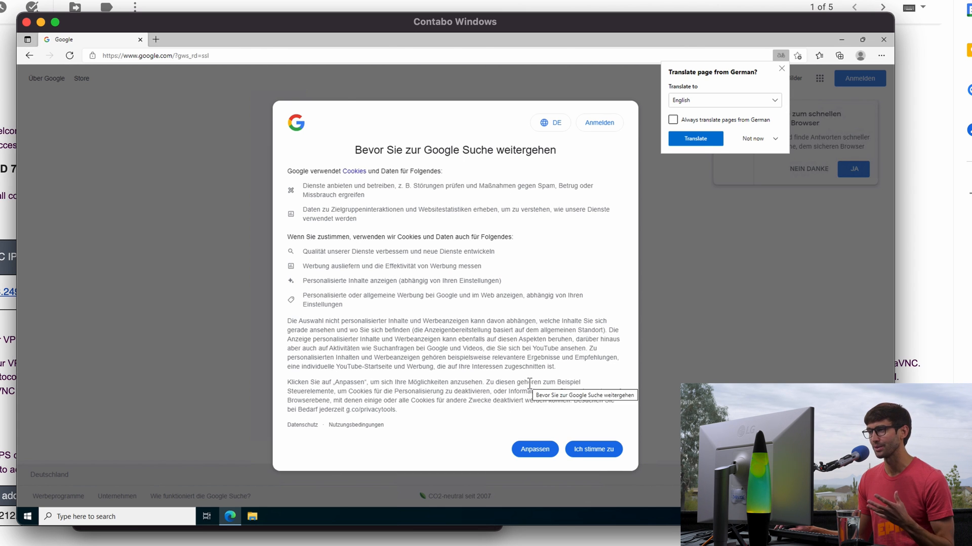
Switch Google's page language from DE to English (United Kingdom).
{"action": "left_click", "coordinate": [547, 125]}
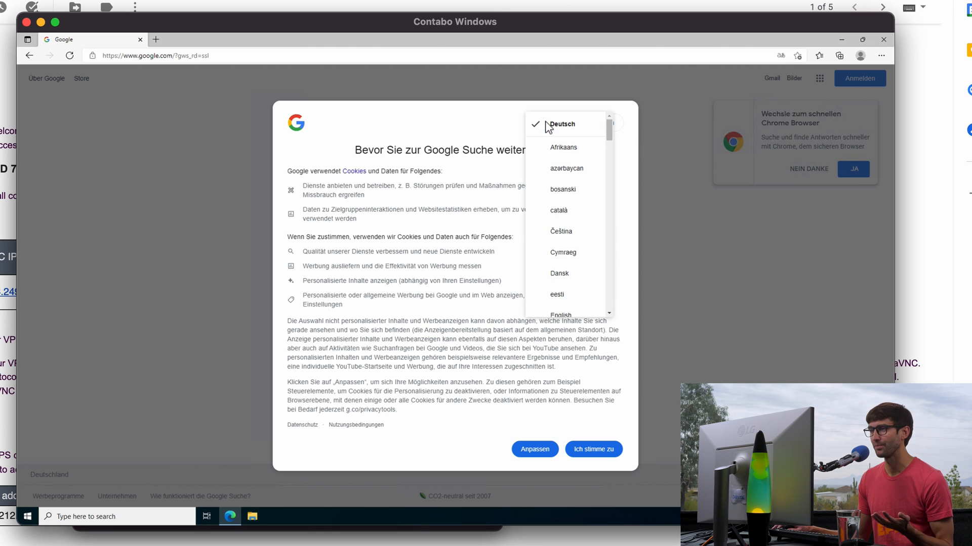
{"action": "scroll", "coordinate": [572, 209], "scroll_direction": "down", "scroll_amount": 2}
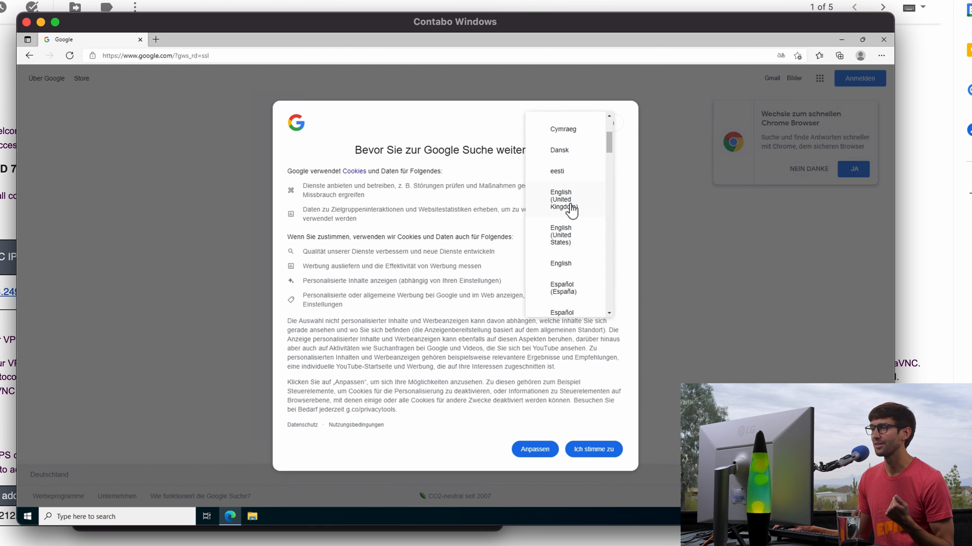
{"action": "scroll", "coordinate": [572, 211], "scroll_direction": "up", "scroll_amount": 2}
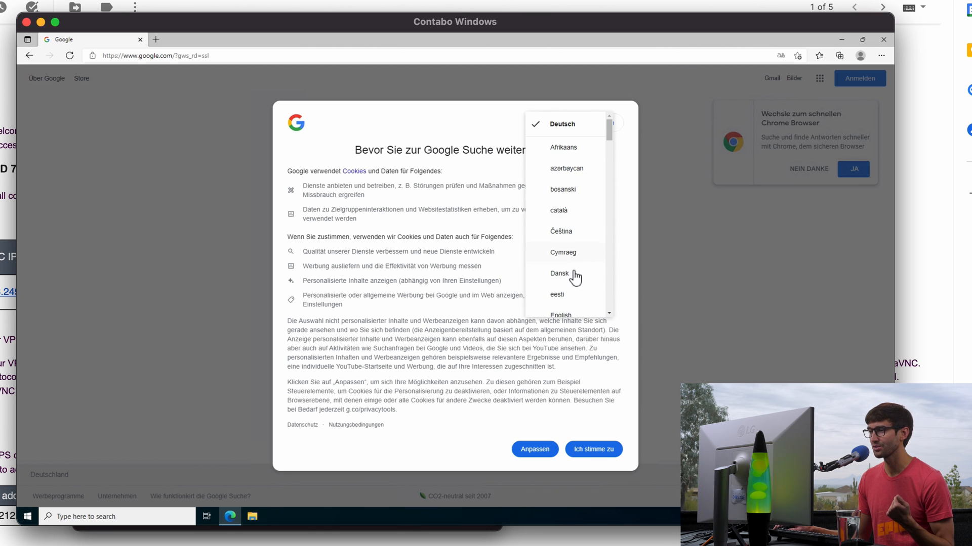
{"action": "scroll", "coordinate": [573, 292], "scroll_direction": "down", "scroll_amount": 1}
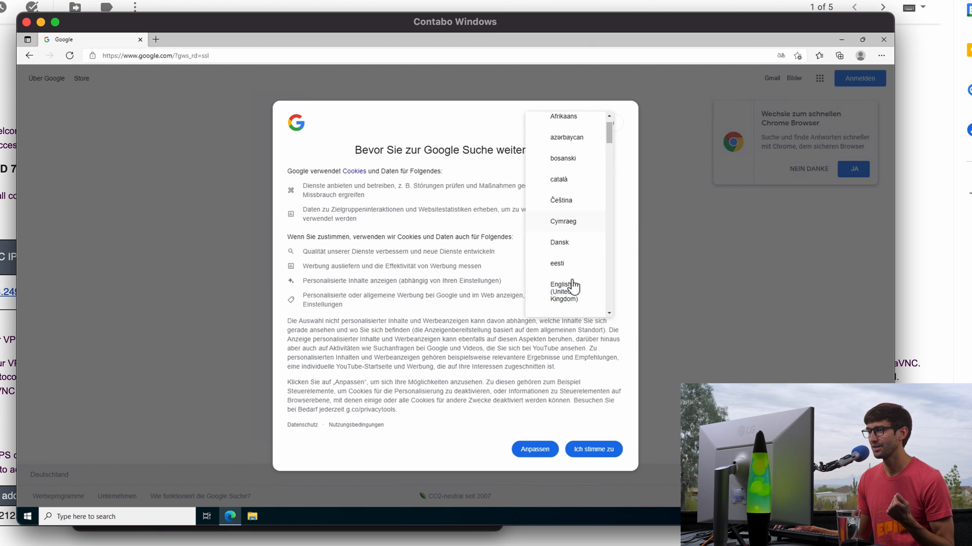
{"action": "left_click", "coordinate": [574, 291]}
{"action": "scroll", "coordinate": [579, 247], "scroll_direction": "down", "scroll_amount": 3}
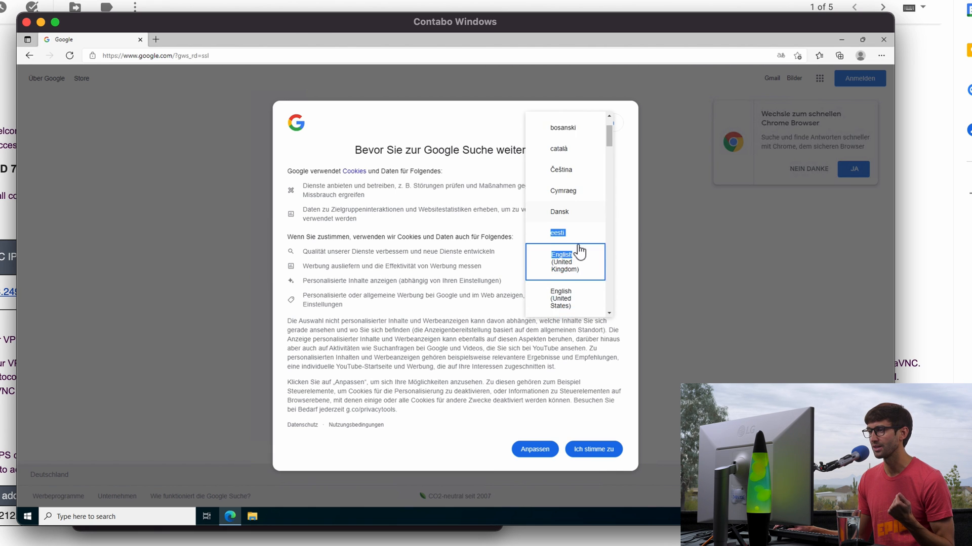
{"action": "left_click", "coordinate": [562, 297]}
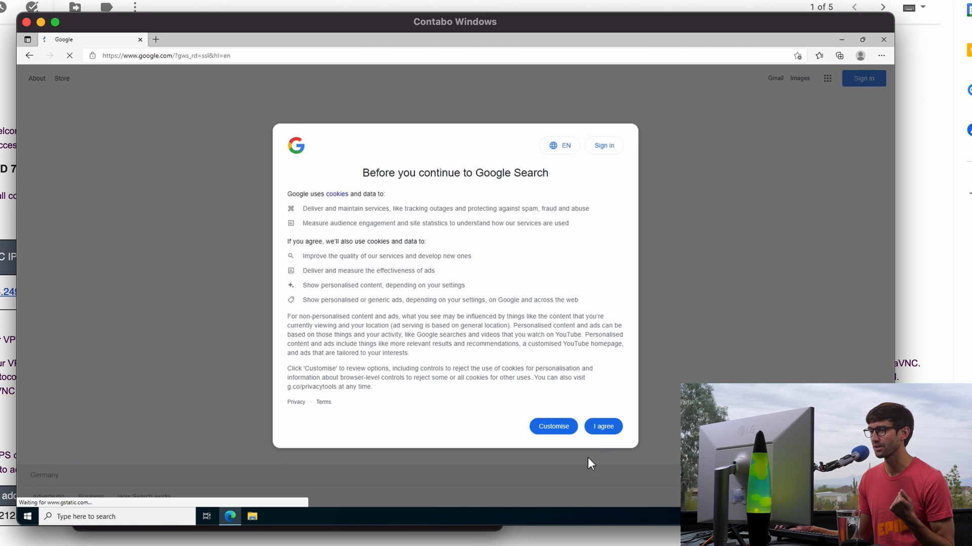
Accept Google's cookie notice and search for 'like comment subscribe'.
{"action": "left_click", "coordinate": [613, 427]}
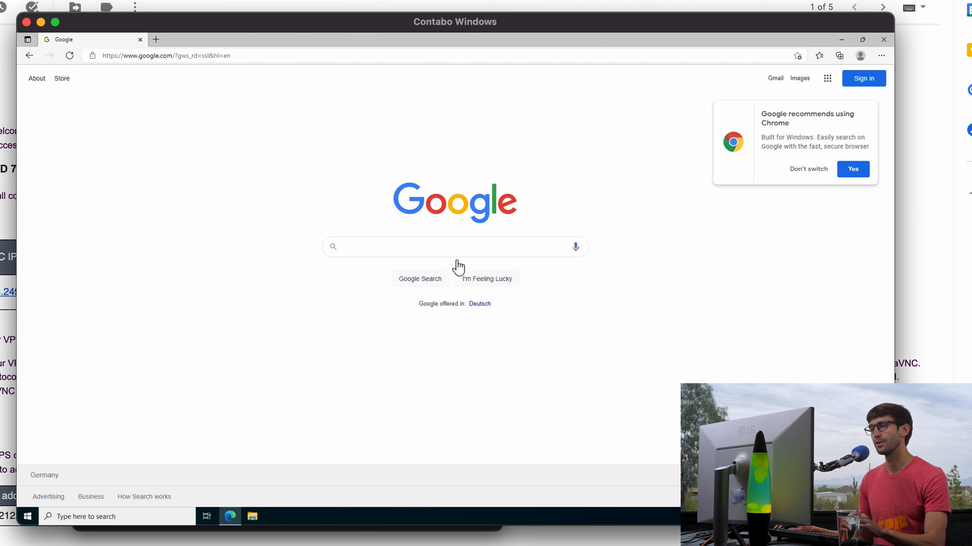
{"action": "left_click", "coordinate": [469, 246]}
{"action": "type", "text": "l"}
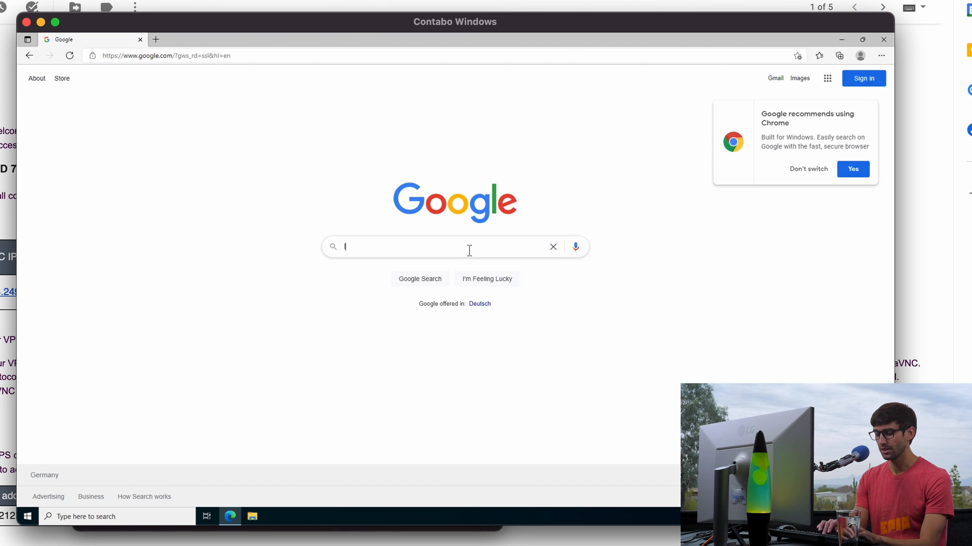
{"action": "type", "text": "ike comment sub"}
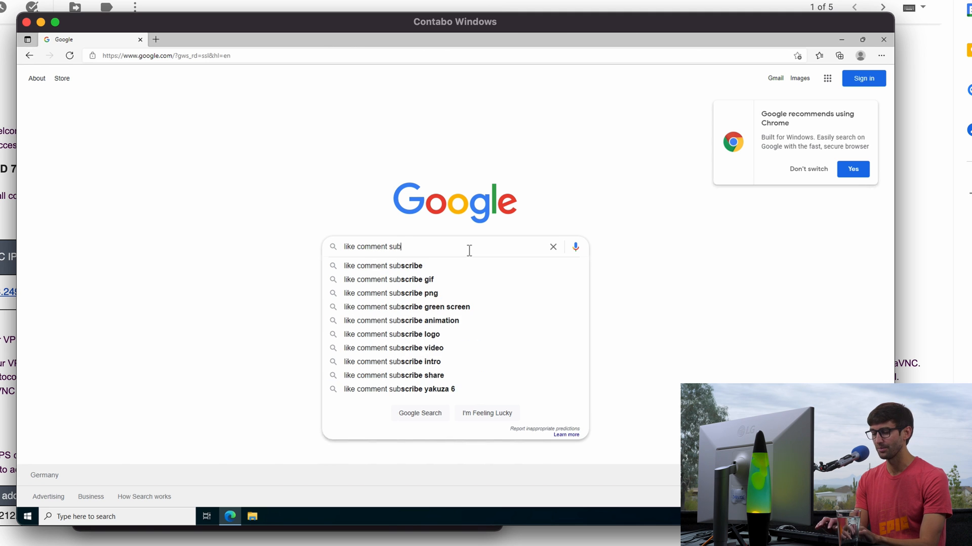
{"action": "type", "text": "scribe"}
{"action": "key", "text": "Return"}
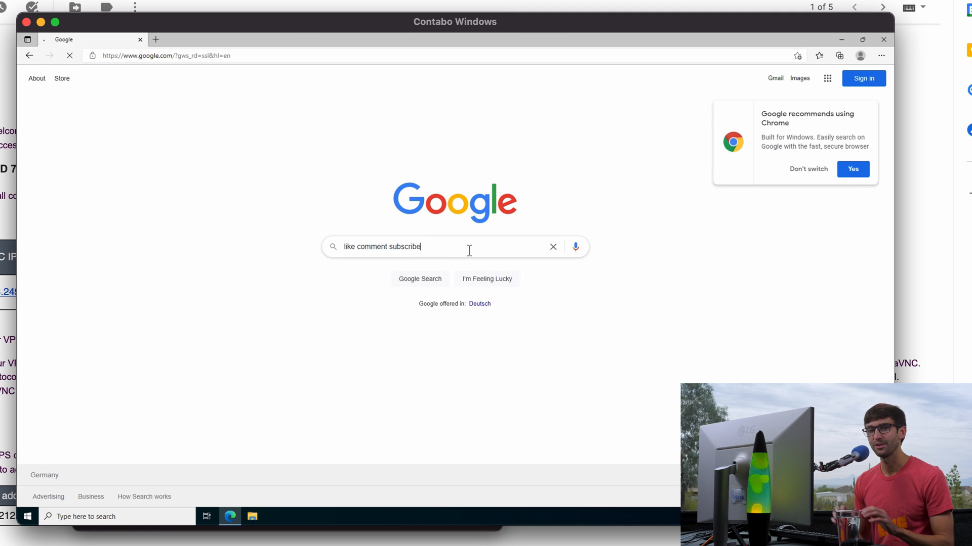